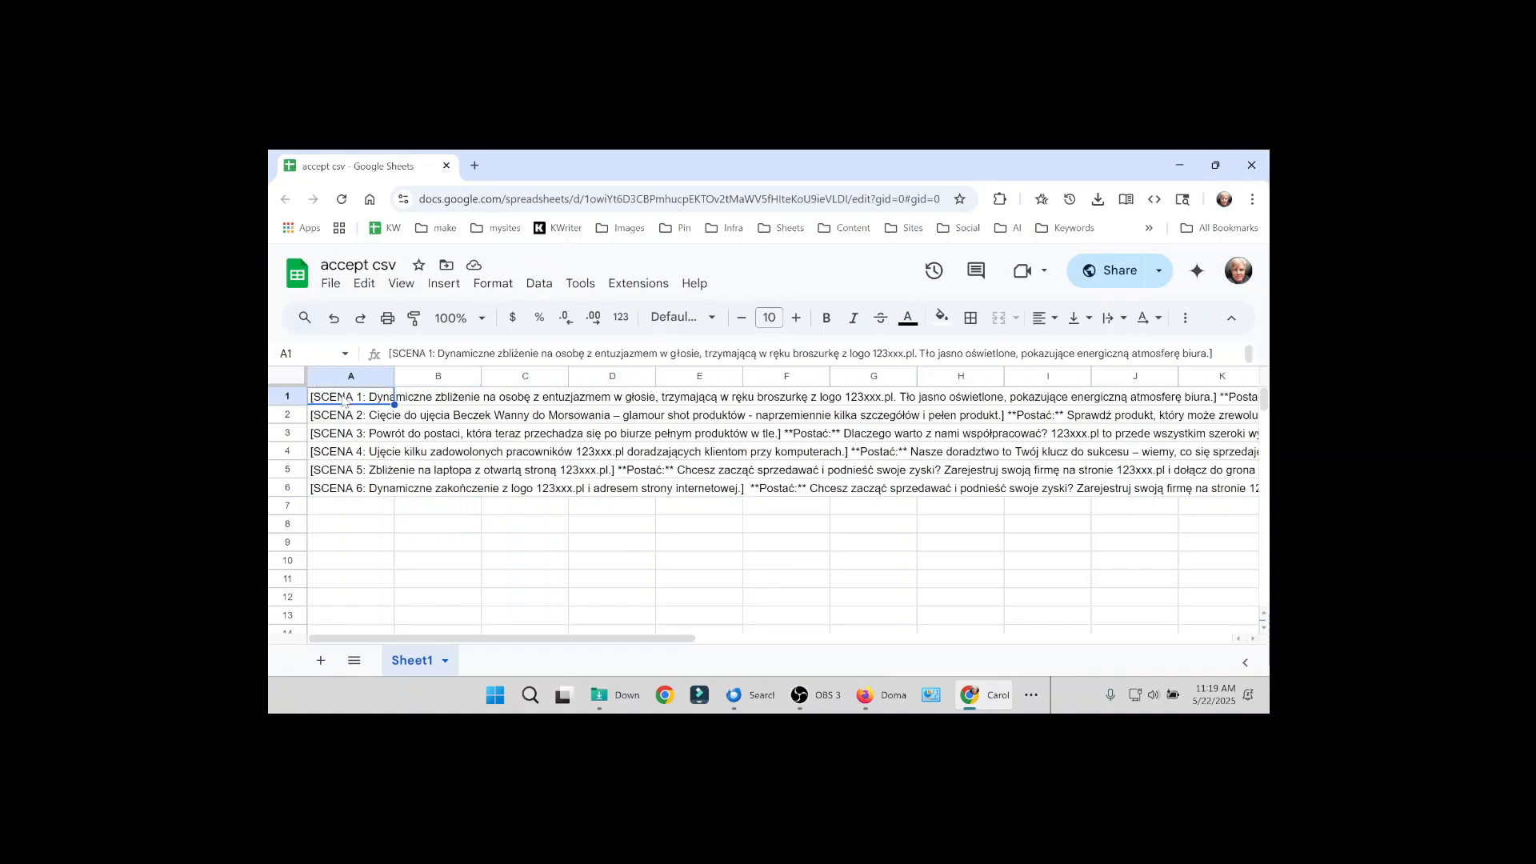
# Step: Review the separate scene texts in column A of the accept csv sheet, from row 2 down to row 6
pyautogui.click(340, 422)
pyautogui.click(327, 443)
pyautogui.click(331, 450)
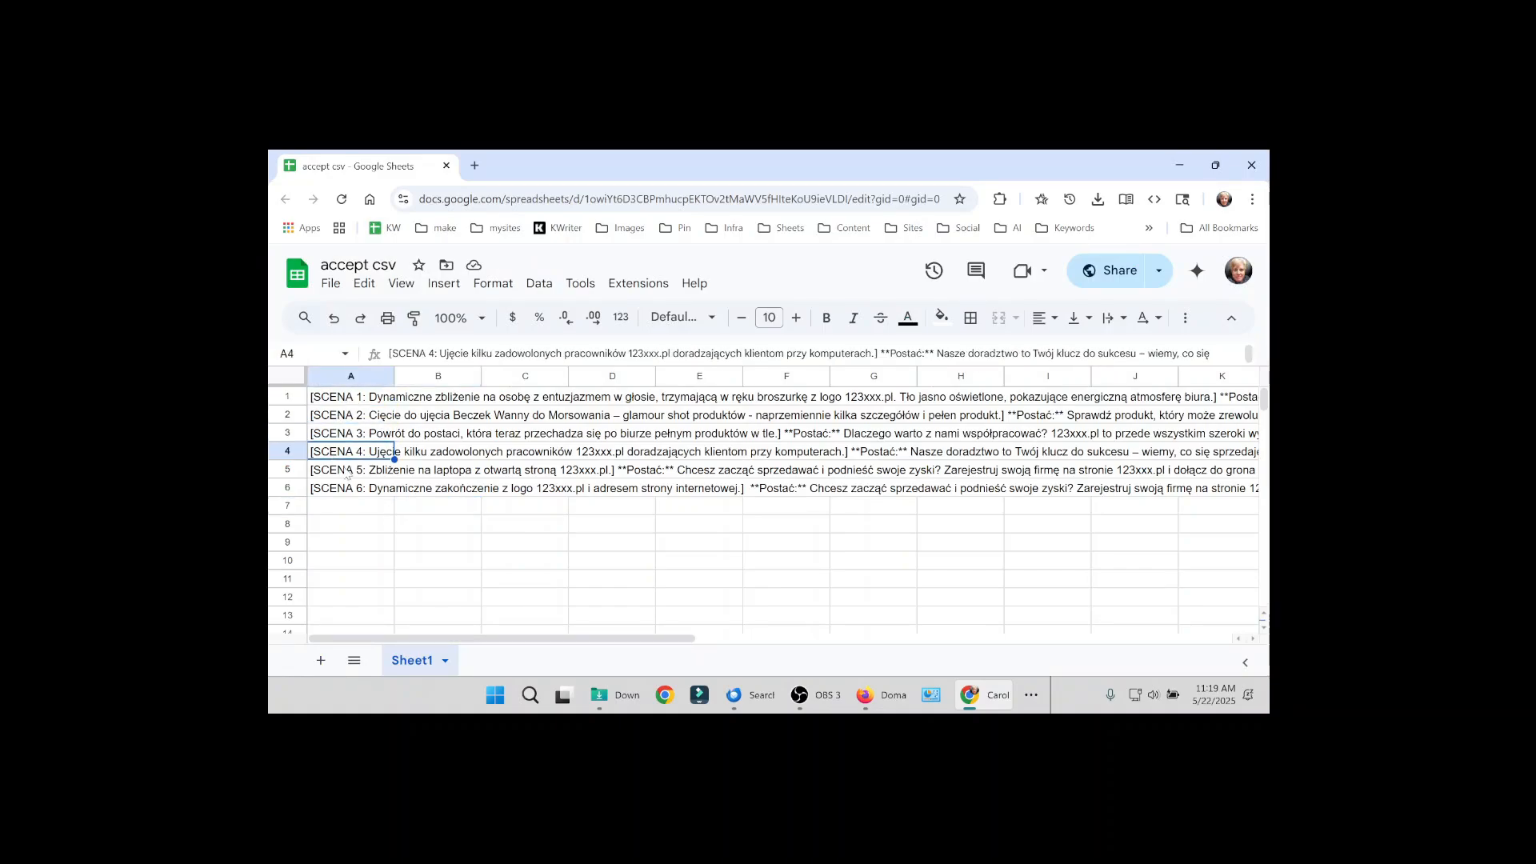
pyautogui.click(348, 473)
pyautogui.click(362, 491)
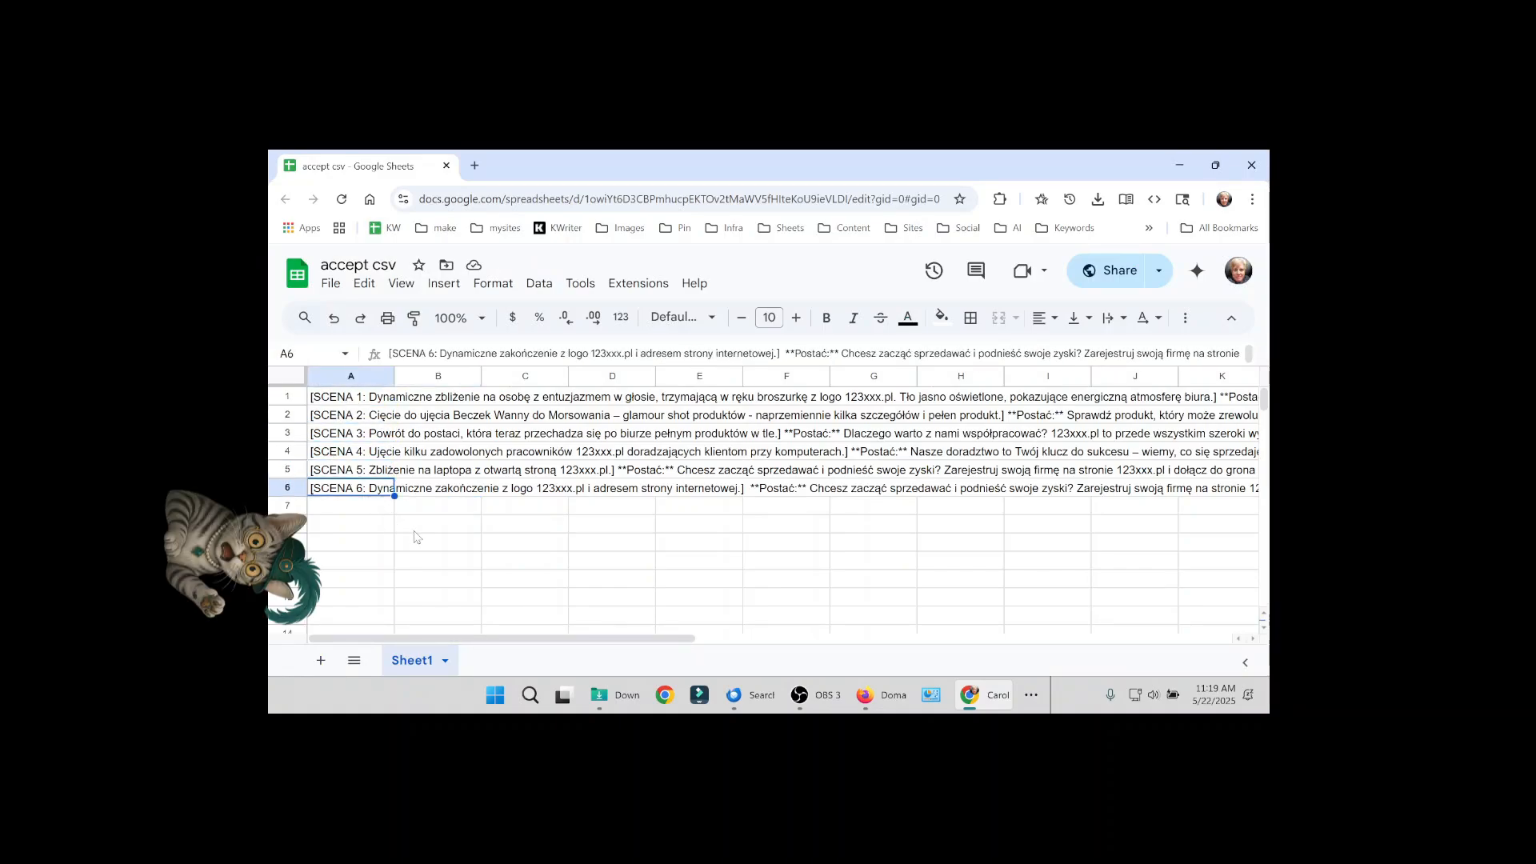
# Step: Switch to the csv aggregator scenario in Make and examine the opening brackets before SCENA 1 and SCENA 2 in the answer variable
pyautogui.hotkey('alt', 'Tab')
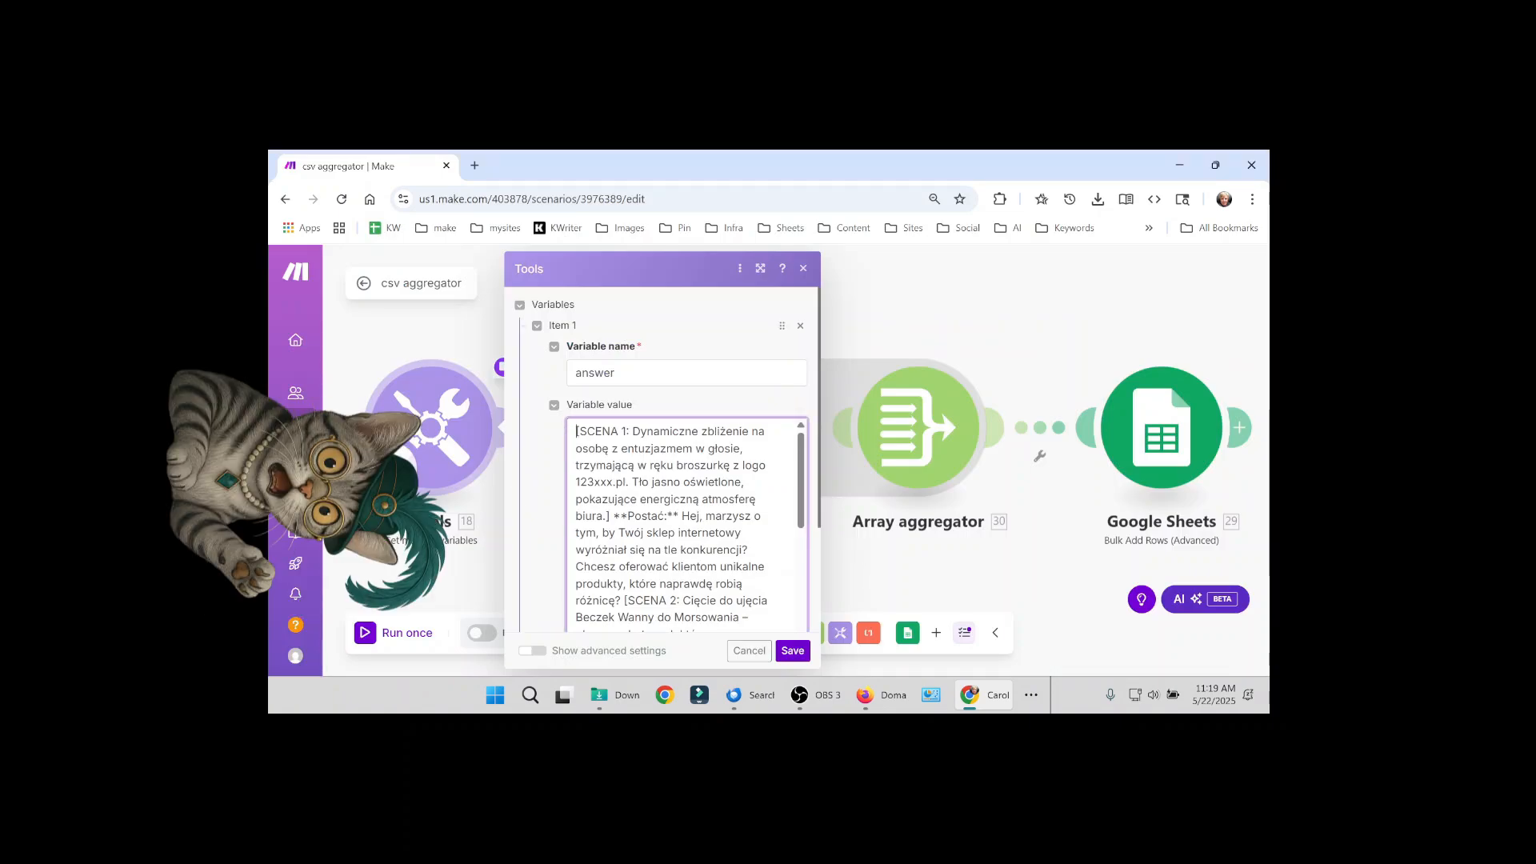
pyautogui.moveTo(576, 430); pyautogui.dragTo(605, 448)
pyautogui.click(579, 432)
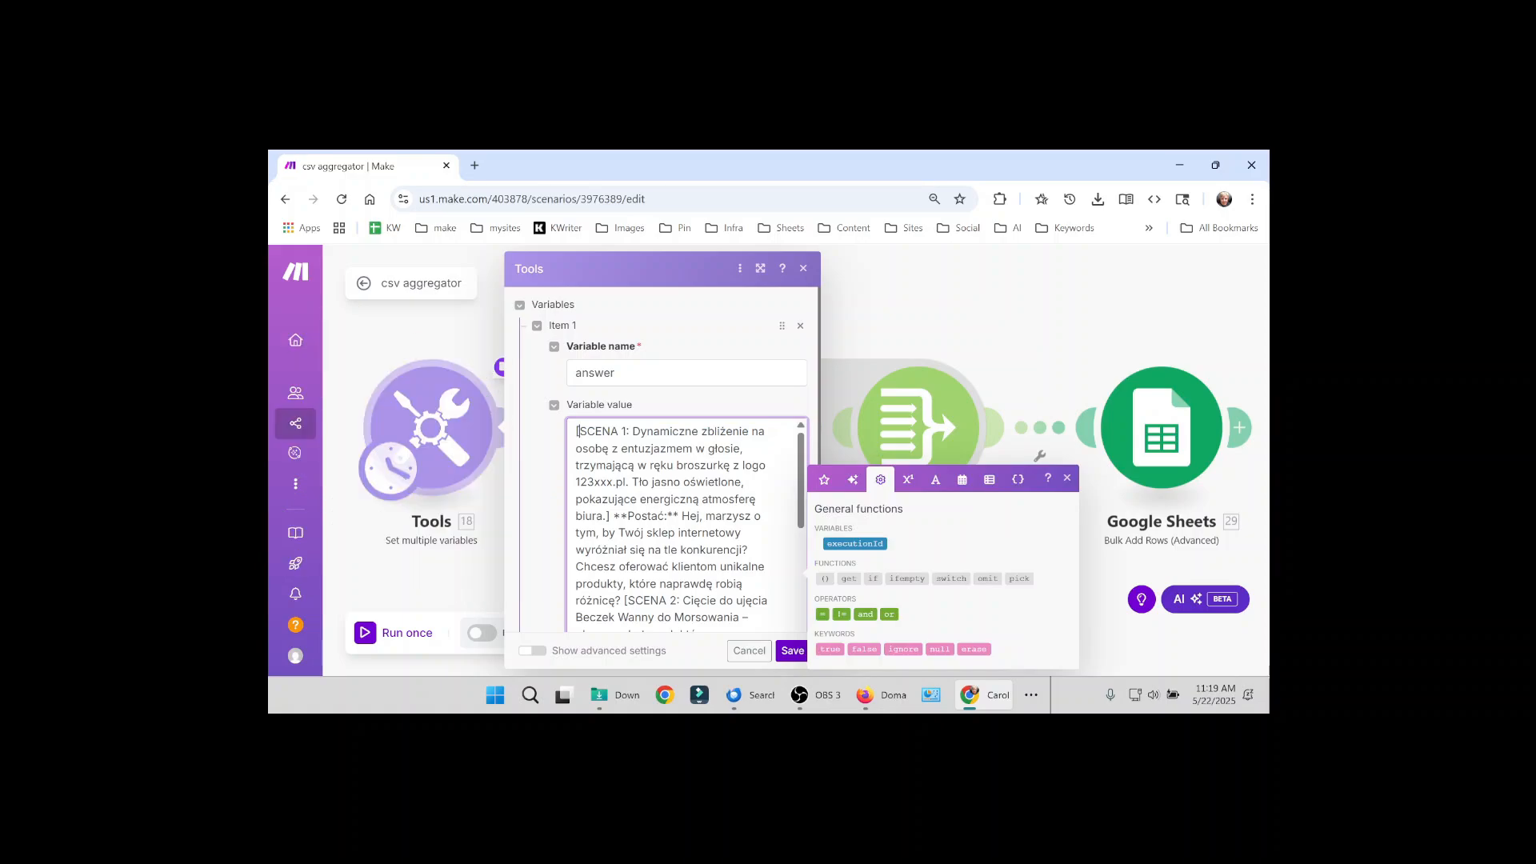
pyautogui.scroll(-2, 684, 528)
pyautogui.moveTo(624, 522); pyautogui.dragTo(600, 505)
pyautogui.click(628, 523)
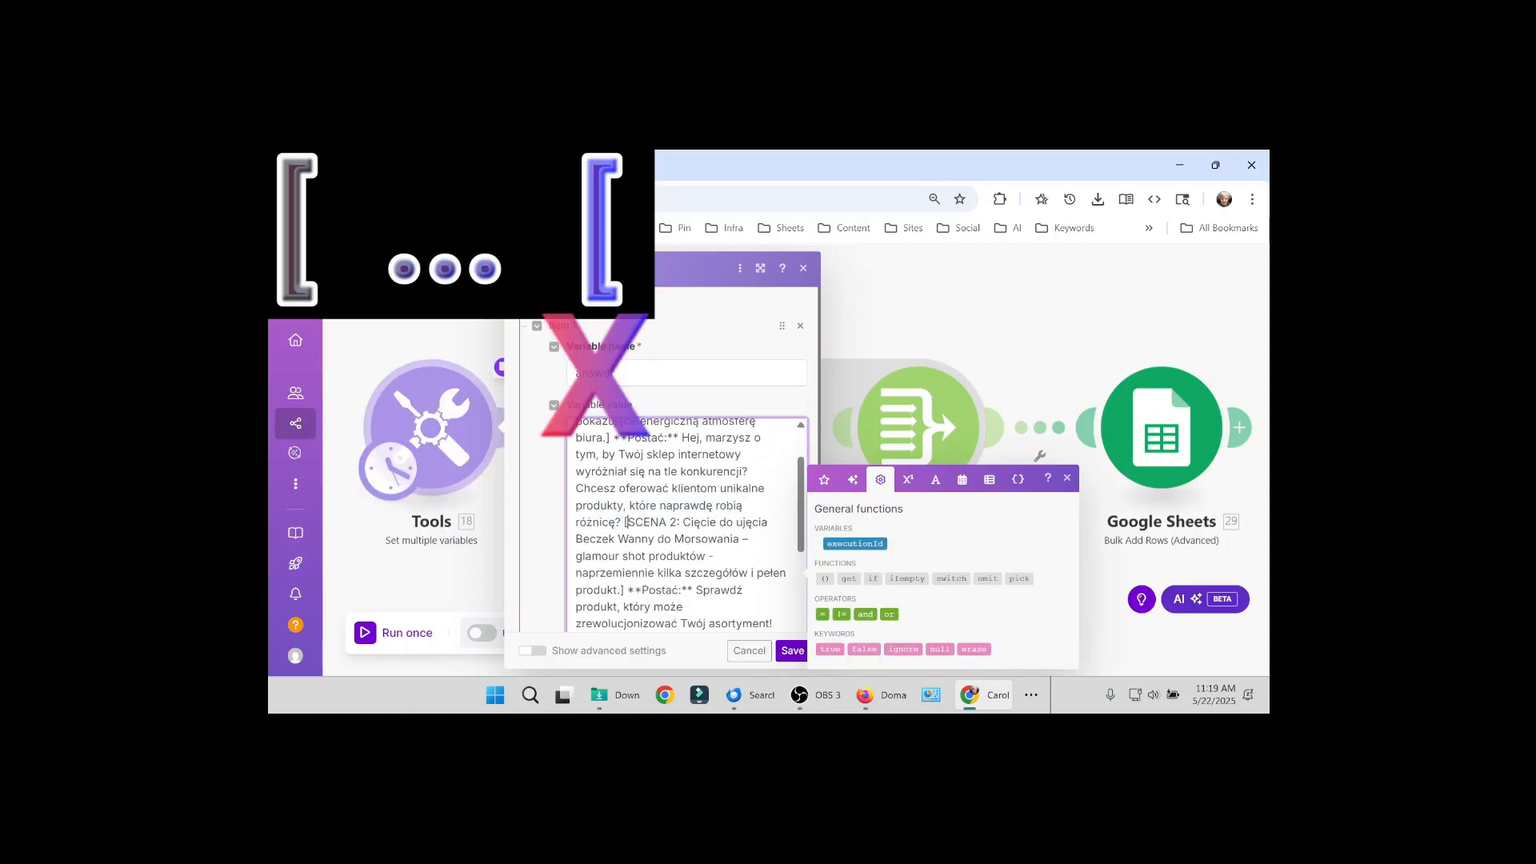
# Step: Close the variable settings and examine the output bundles of the Text parser module
pyautogui.click(862, 329)
pyautogui.click(754, 349)
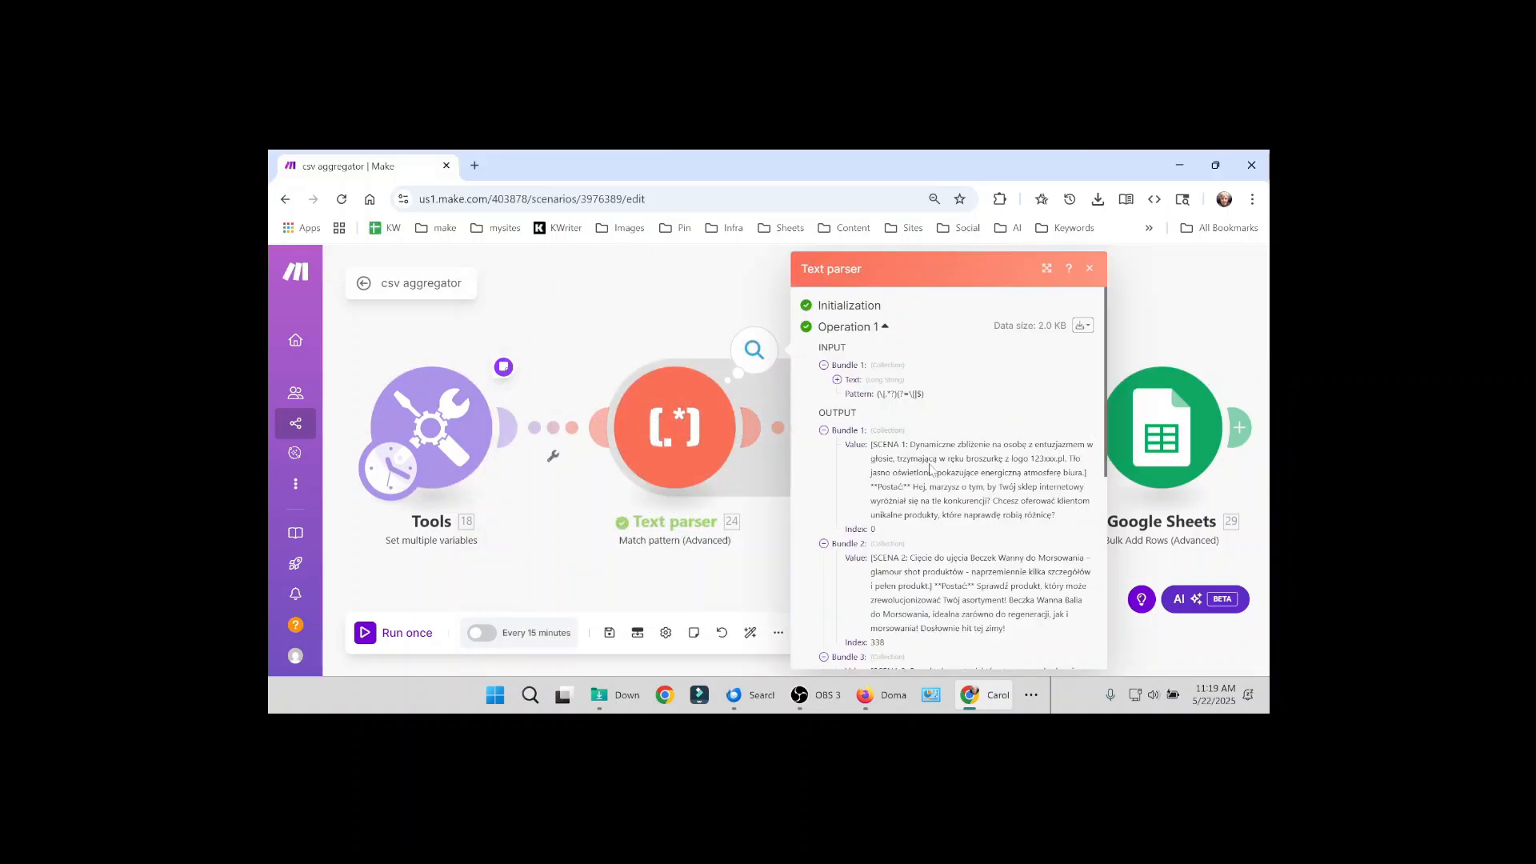
pyautogui.scroll(-1, 931, 470)
pyautogui.scroll(-1, 930, 471)
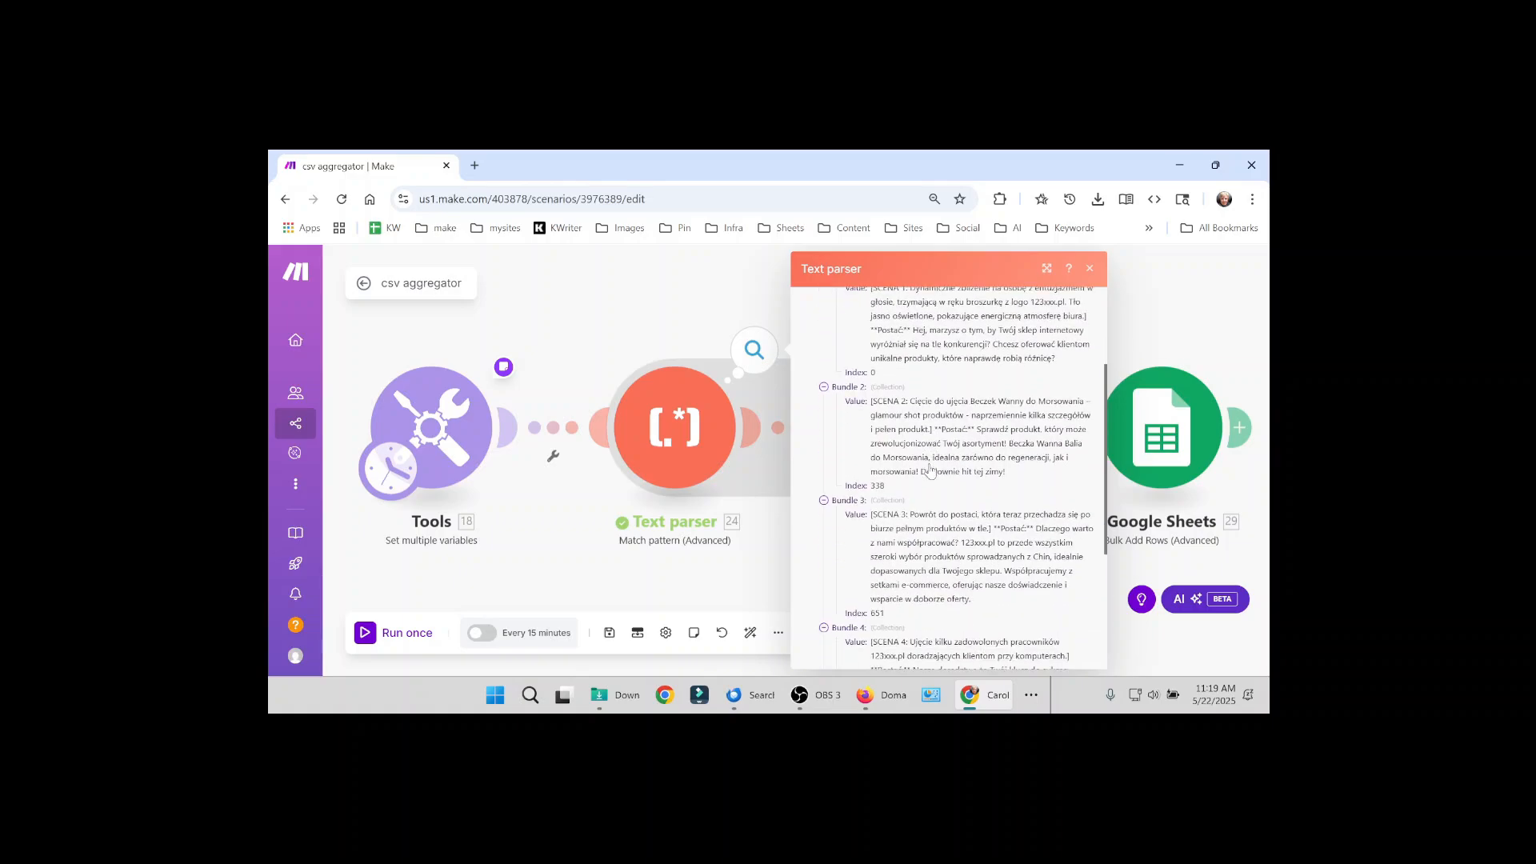
# Step: Switch to the regex101 window that tests the scene-matching expression
pyautogui.hotkey('alt', 'Tab')
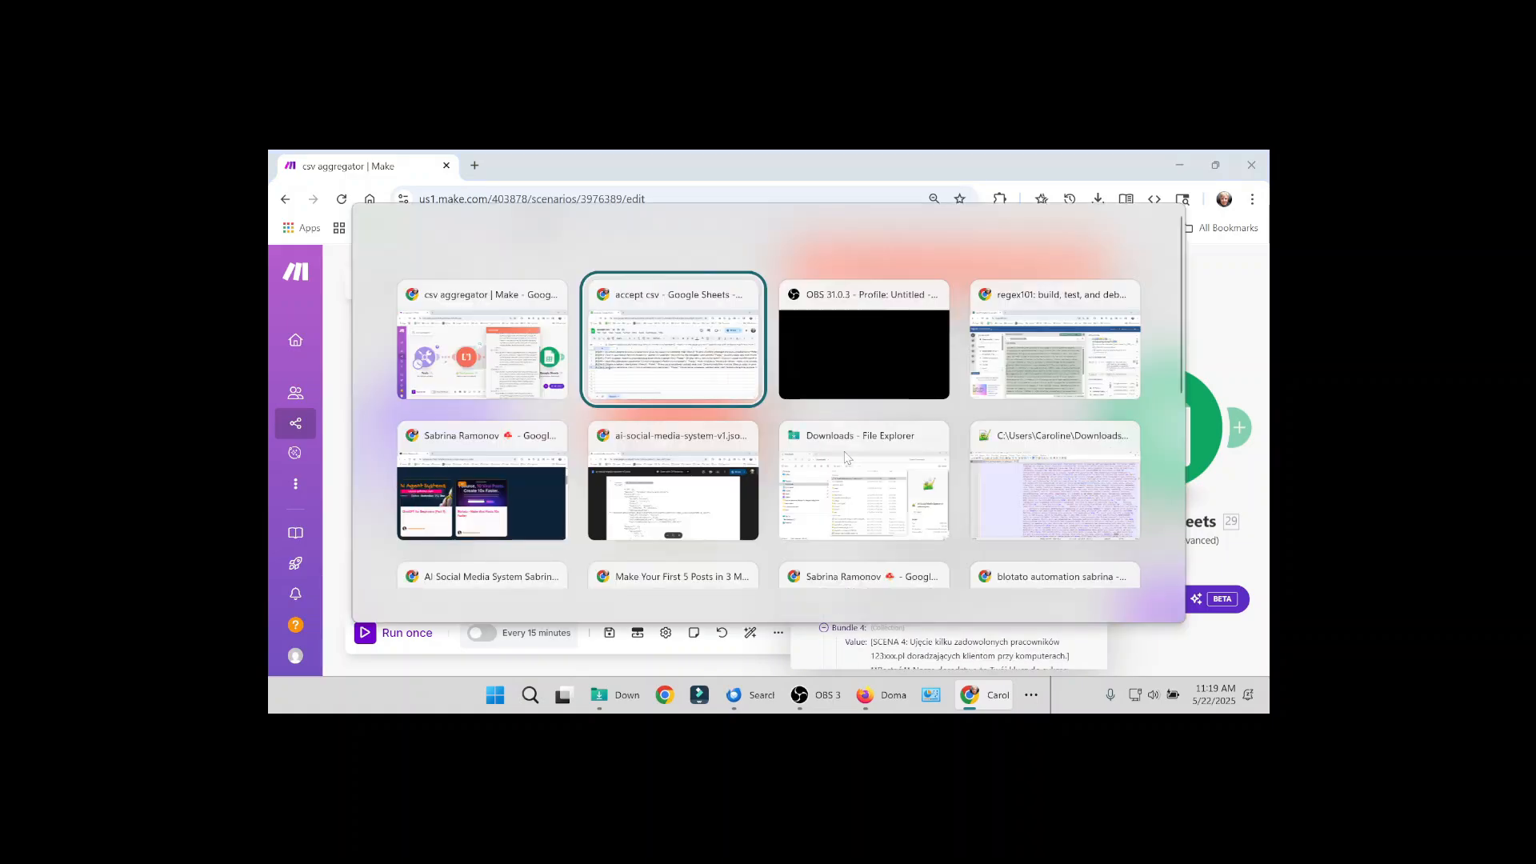
pyautogui.hotkey('alt', 'Tab')
pyautogui.hotkey('alt', 'Tab')
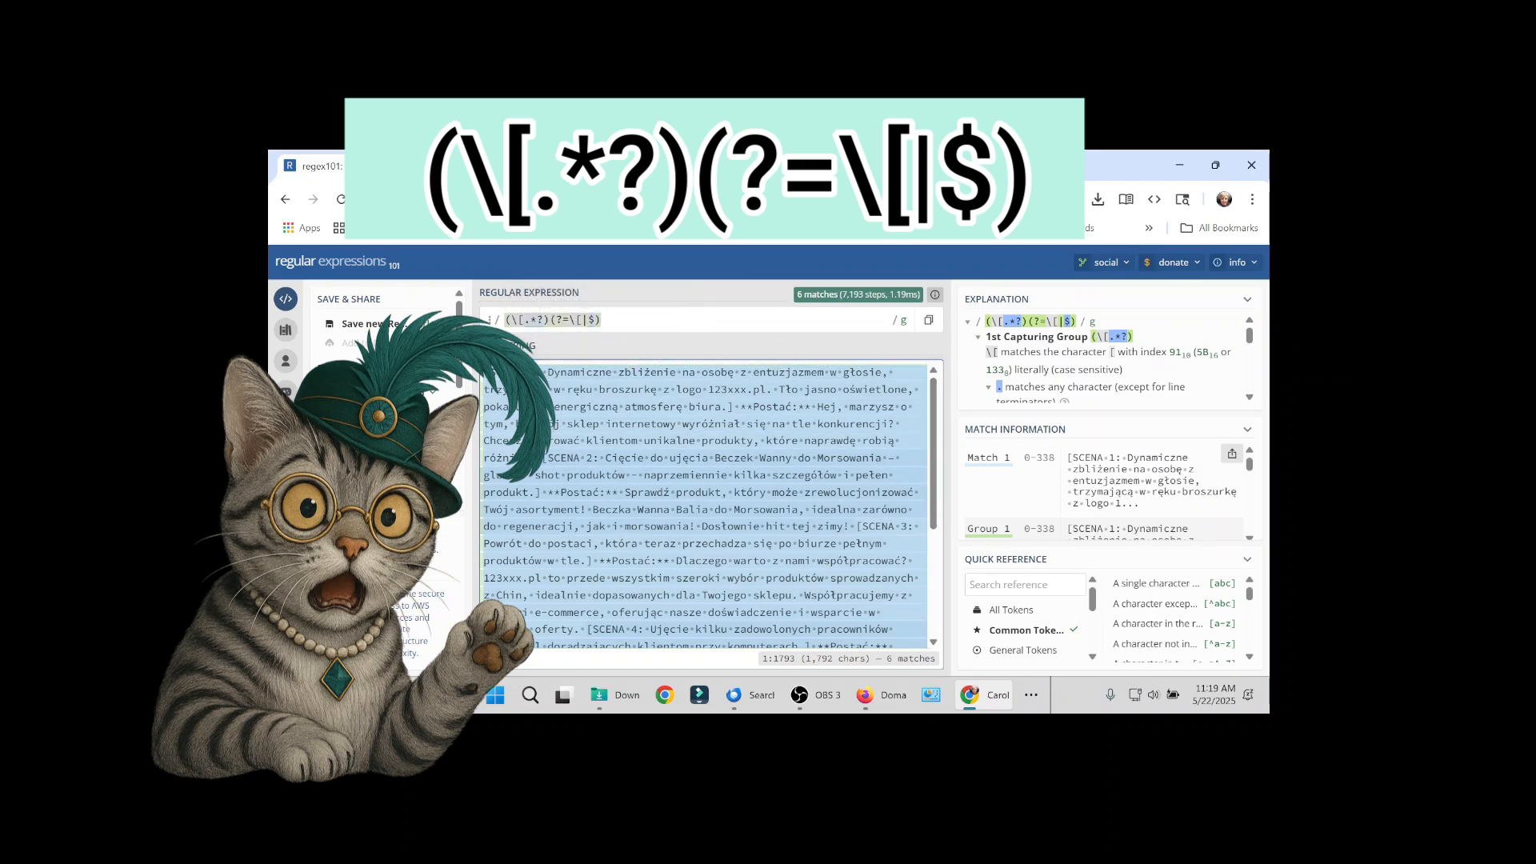
# Step: Replace the regular expression with a capturing group for a literal opening square bracket, (\[)
pyautogui.click(628, 320)
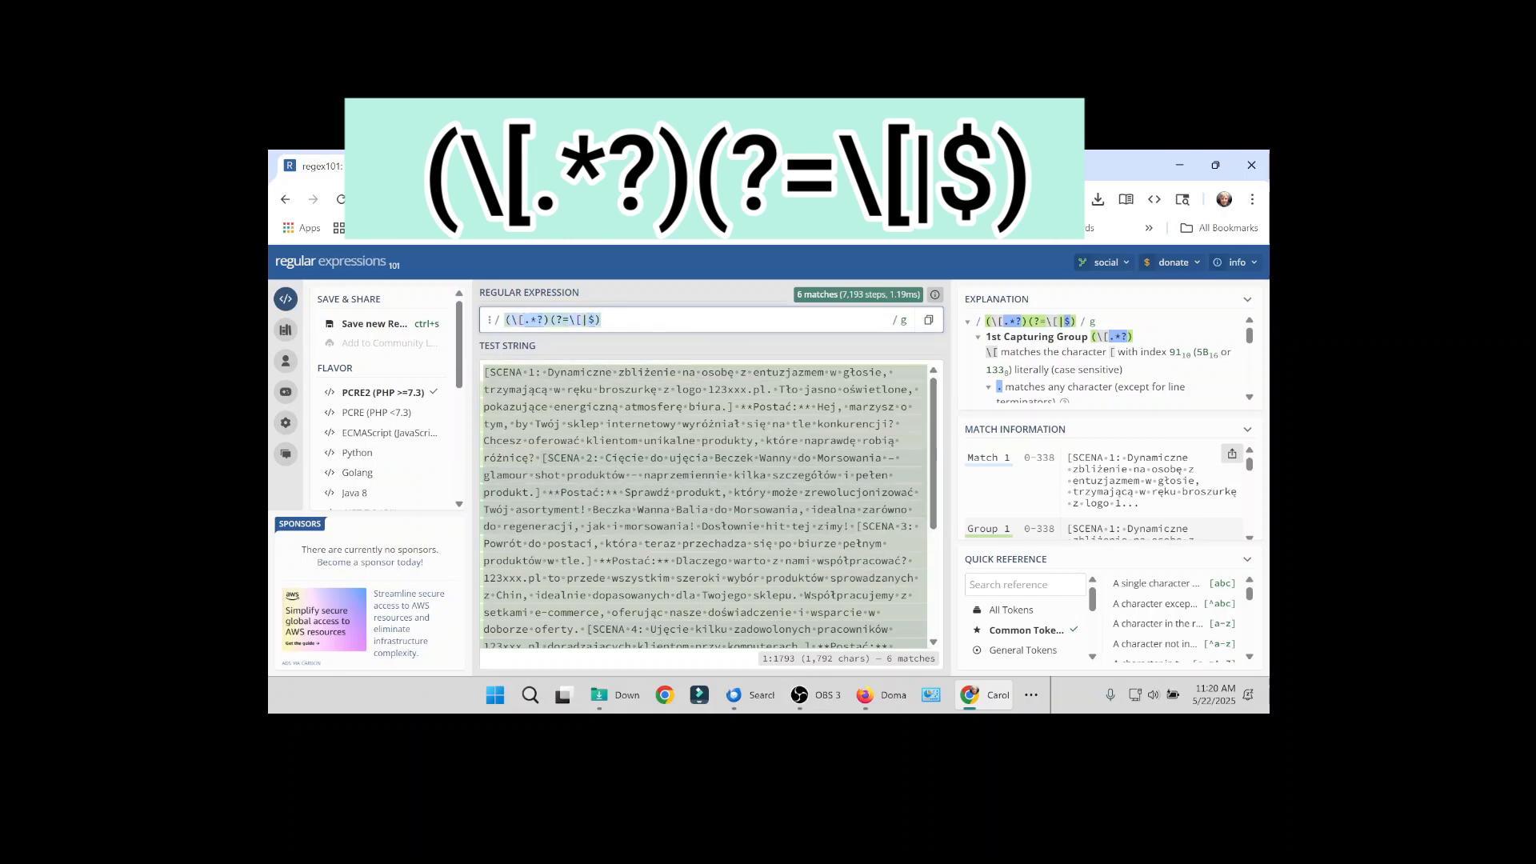
pyautogui.write('()')
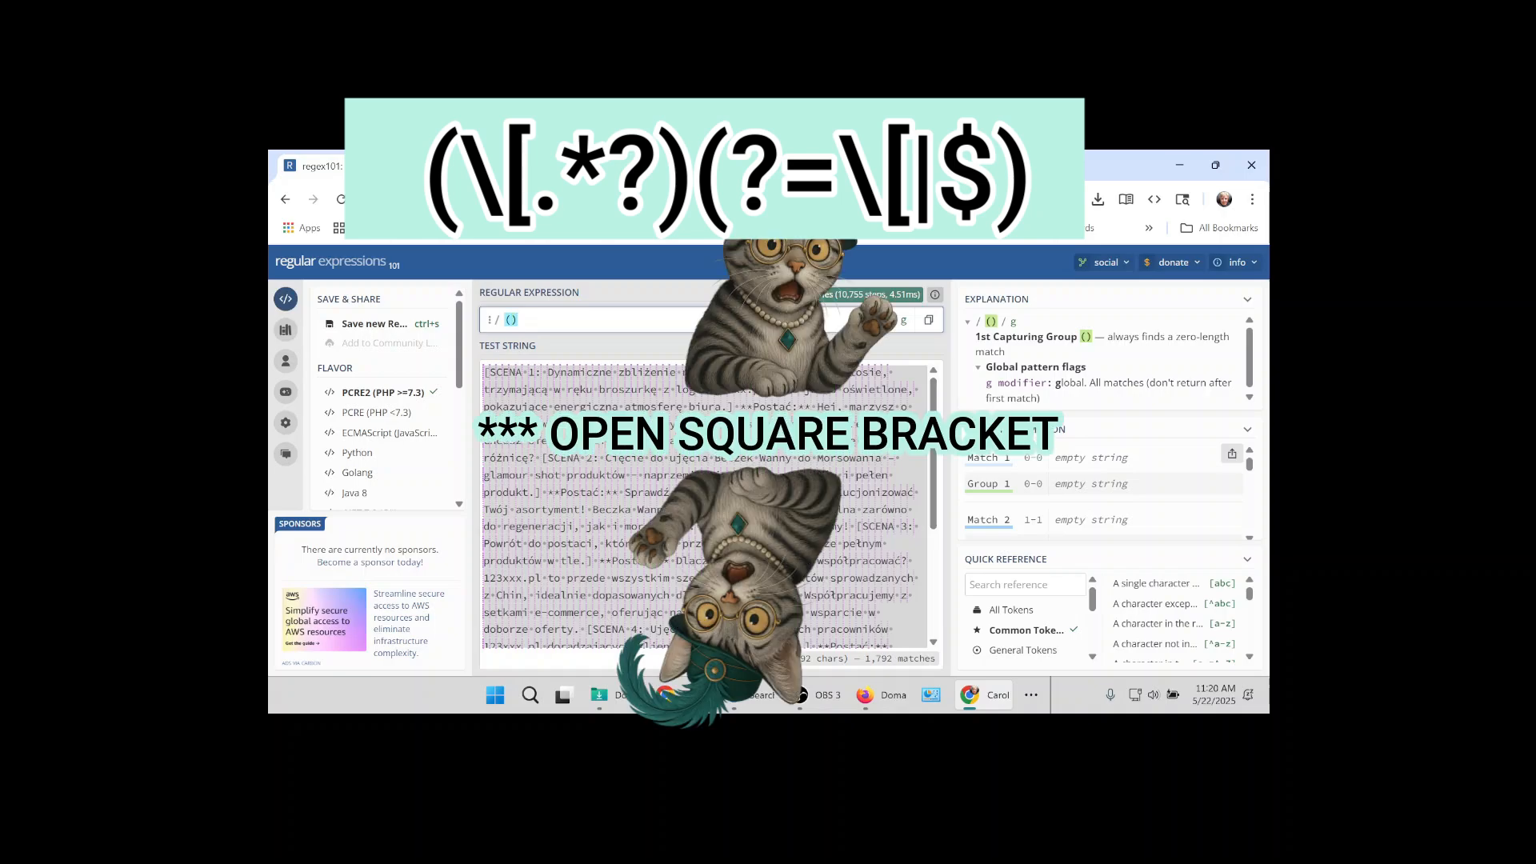
pyautogui.write('[')
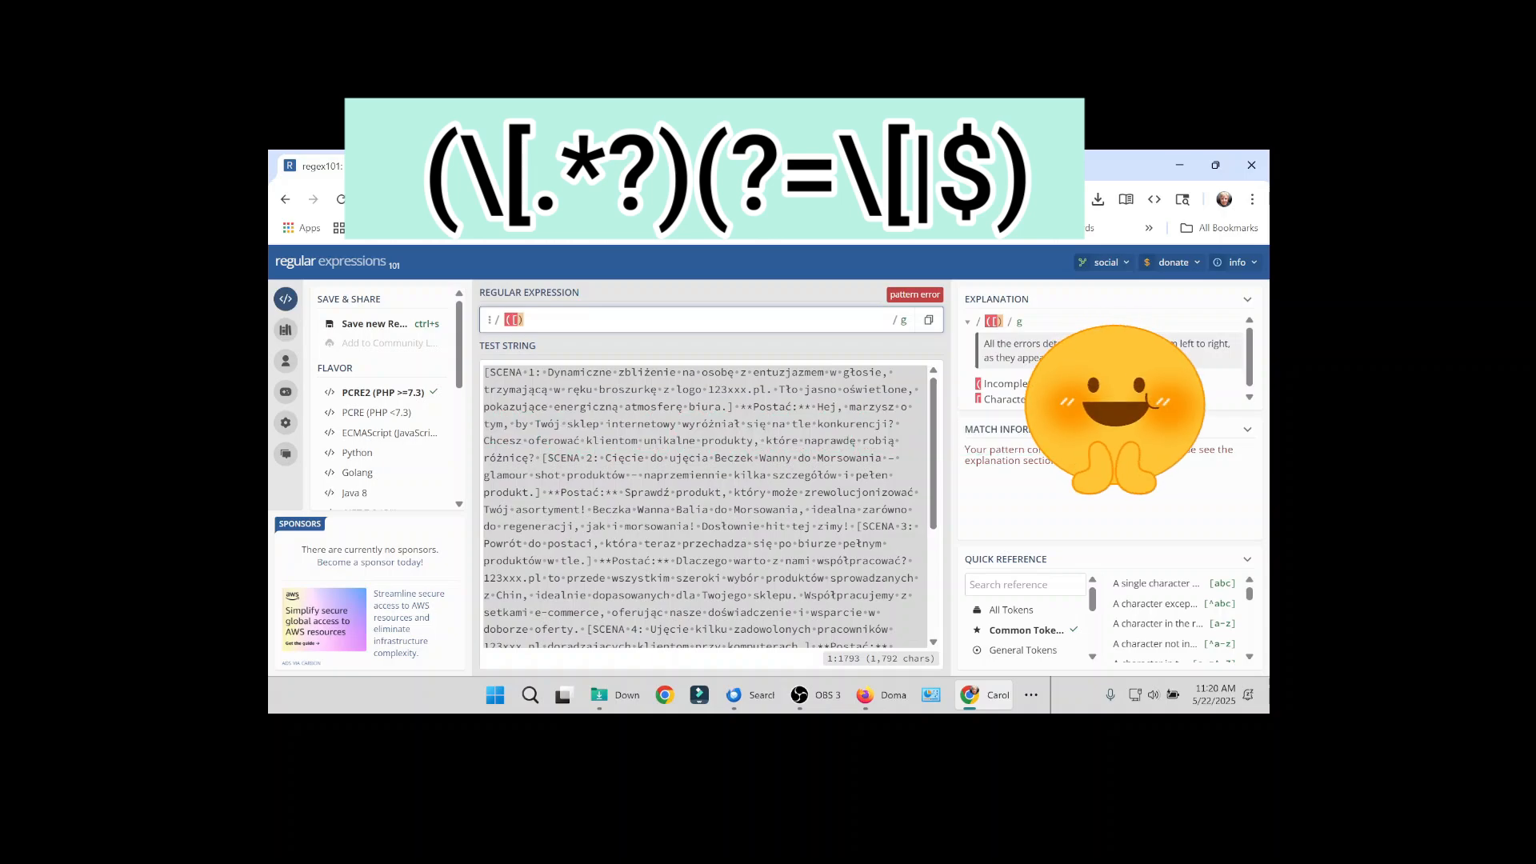
pyautogui.write('\\')
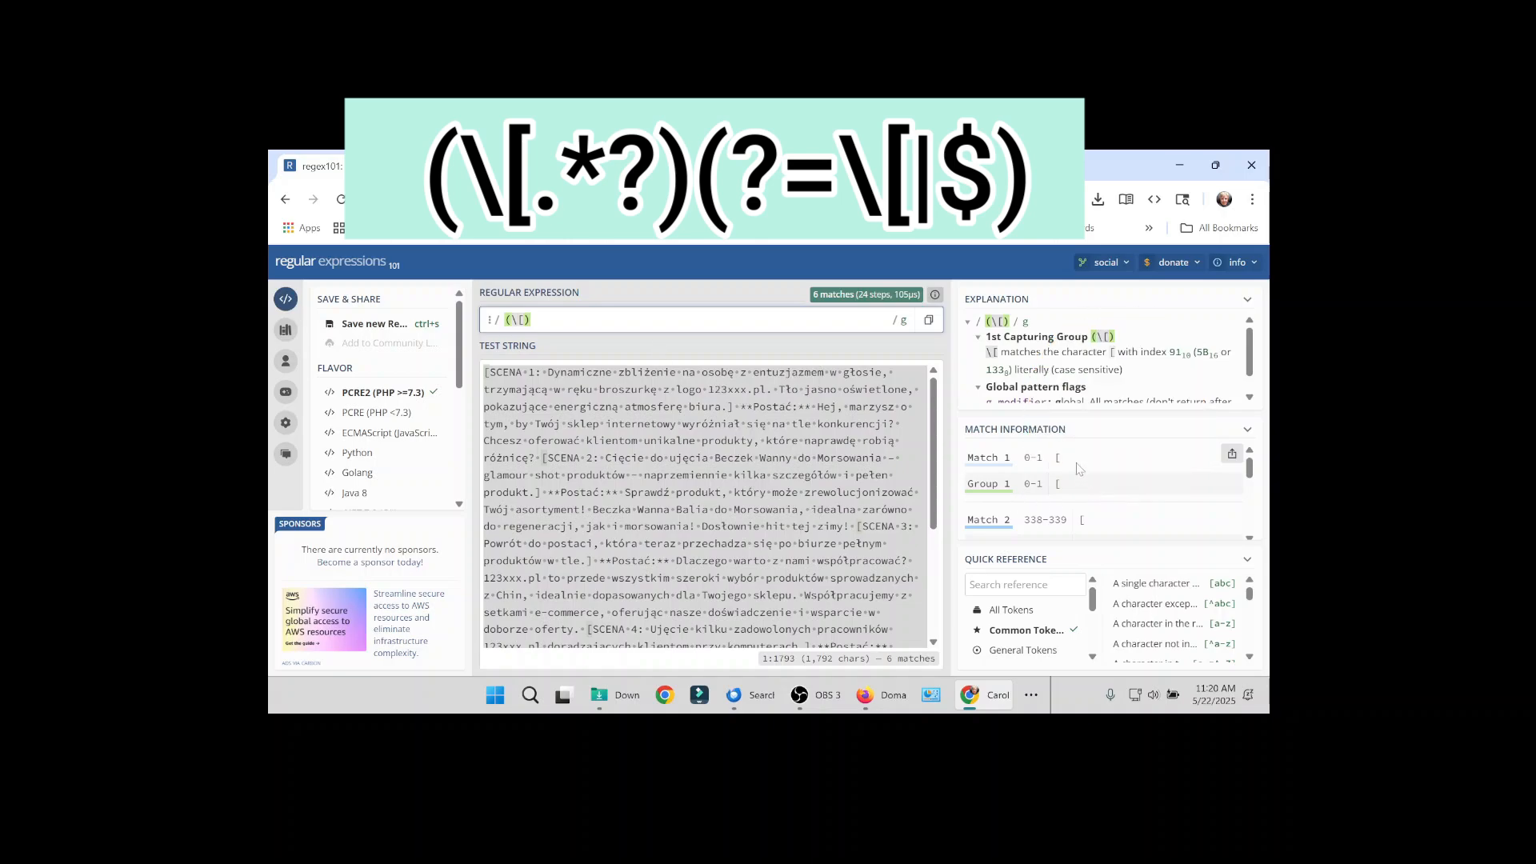
# Step: Examine the matches and captured groups listed for the bracket-only pattern
pyautogui.moveTo(1053, 458); pyautogui.dragTo(1061, 459)
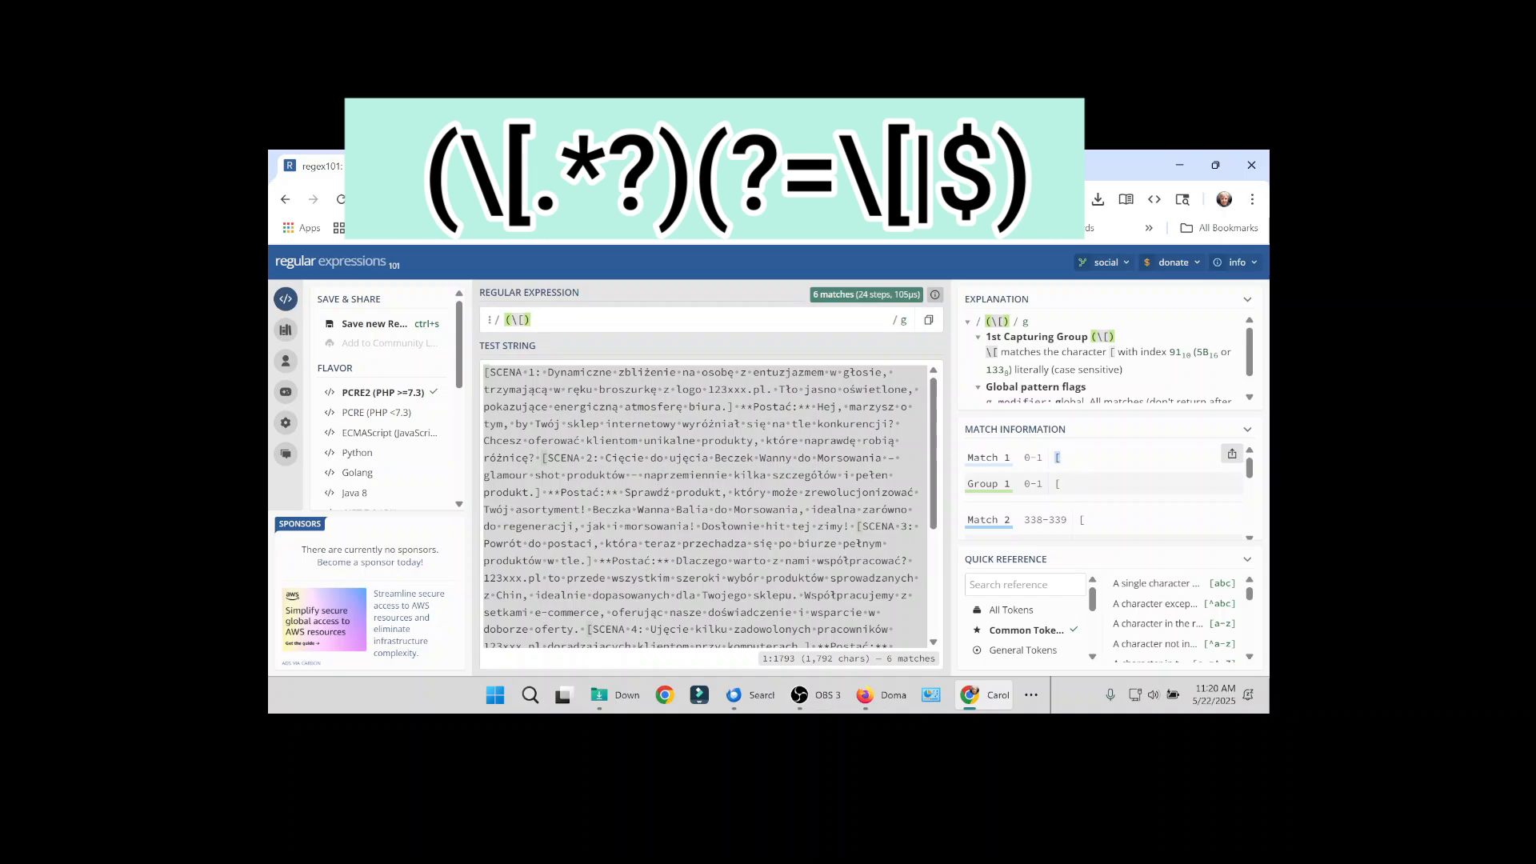
pyautogui.moveTo(1053, 485); pyautogui.dragTo(1063, 487)
pyautogui.scroll(-1, 1097, 491)
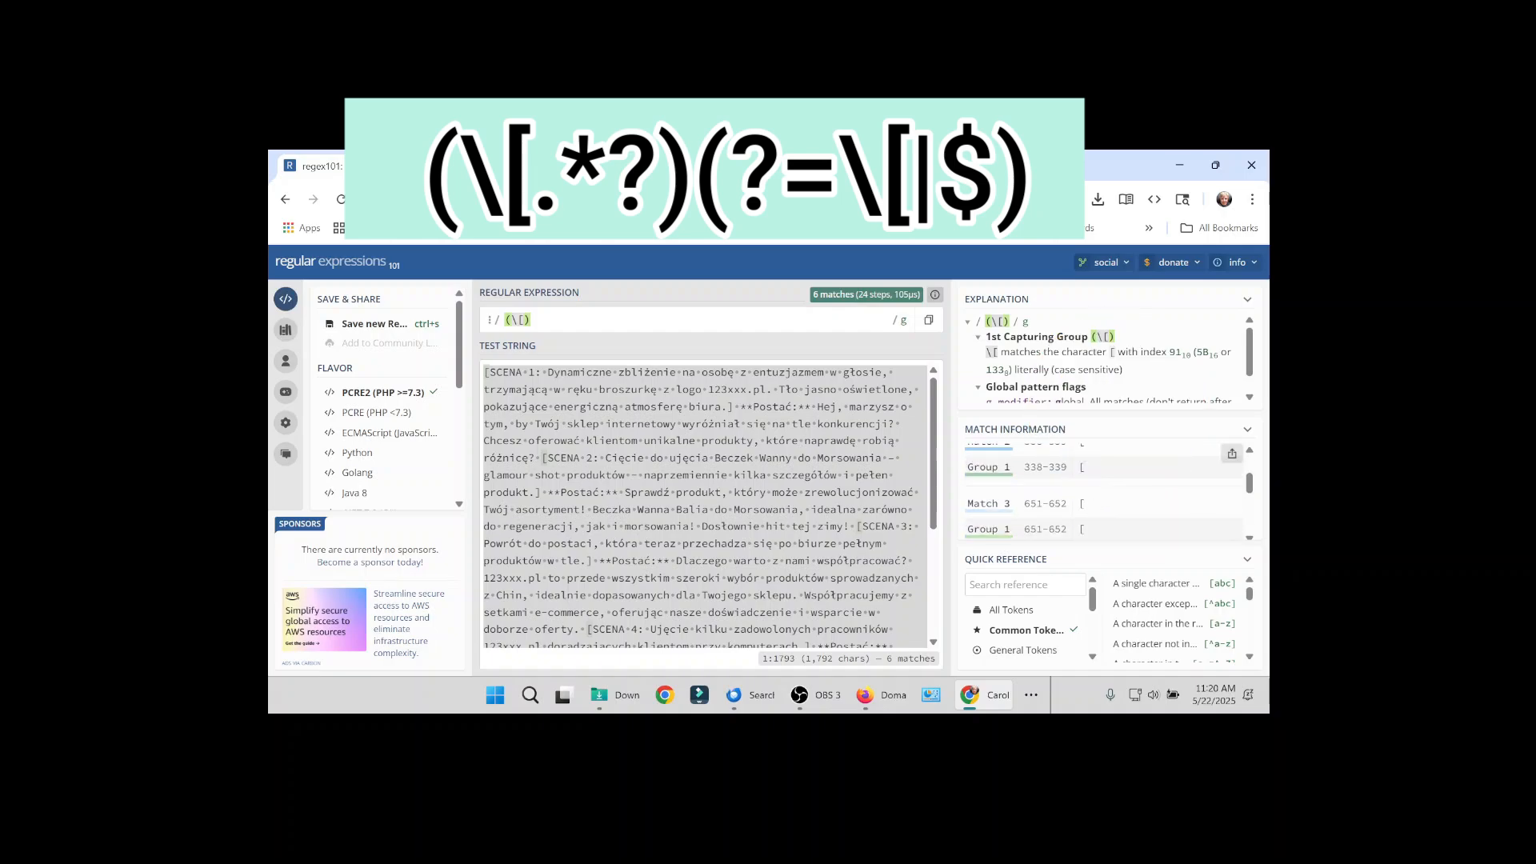
pyautogui.scroll(-3, 1108, 512)
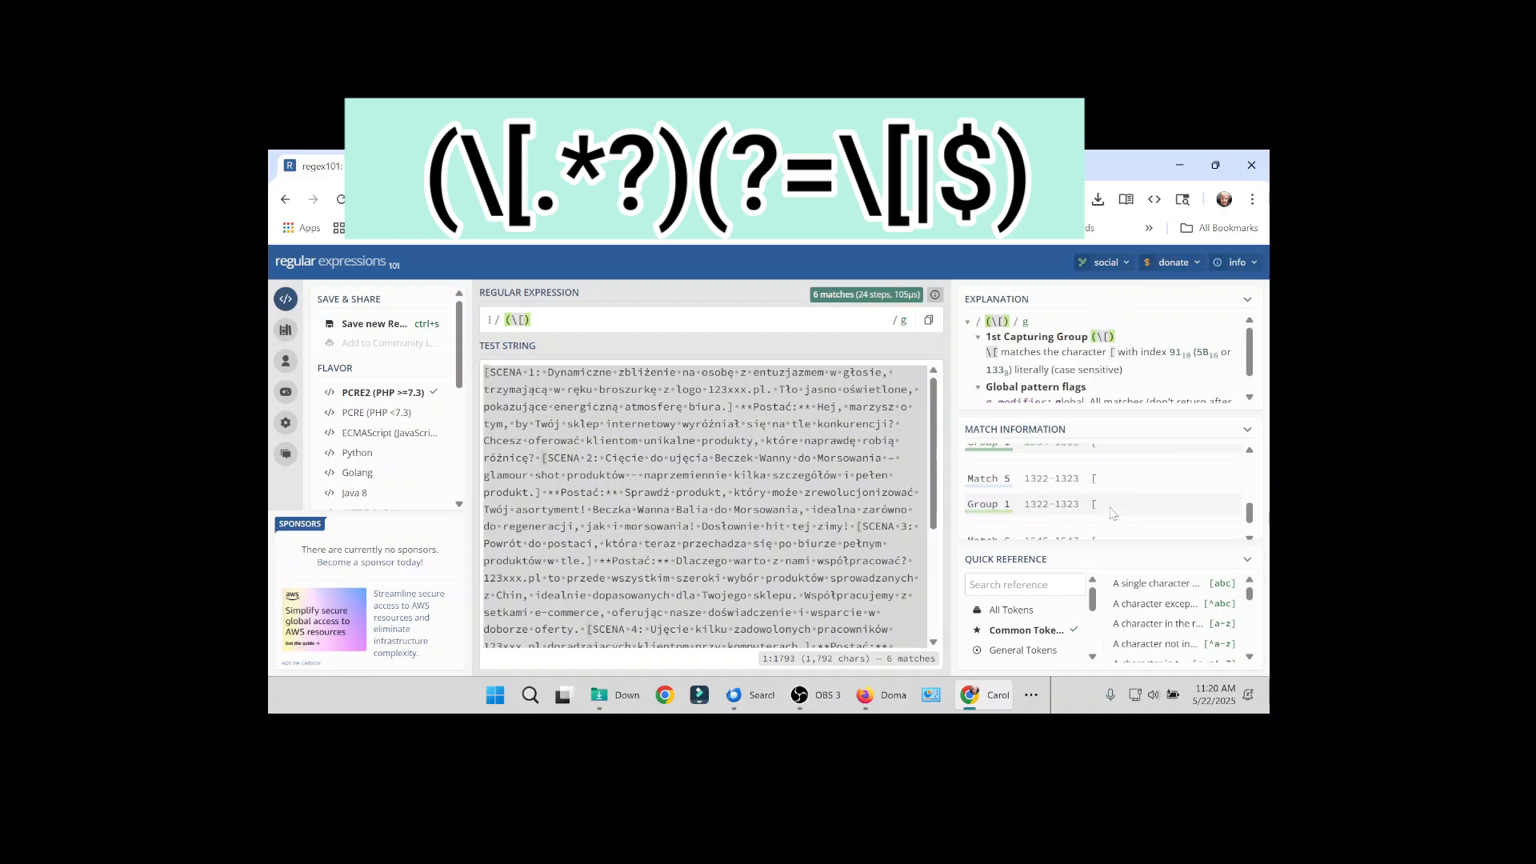
# Step: Extend the capturing group with a non-greedy wildcard so the pattern reads (\[.*?), and review its matches
pyautogui.click(525, 320)
pyautogui.write('.')
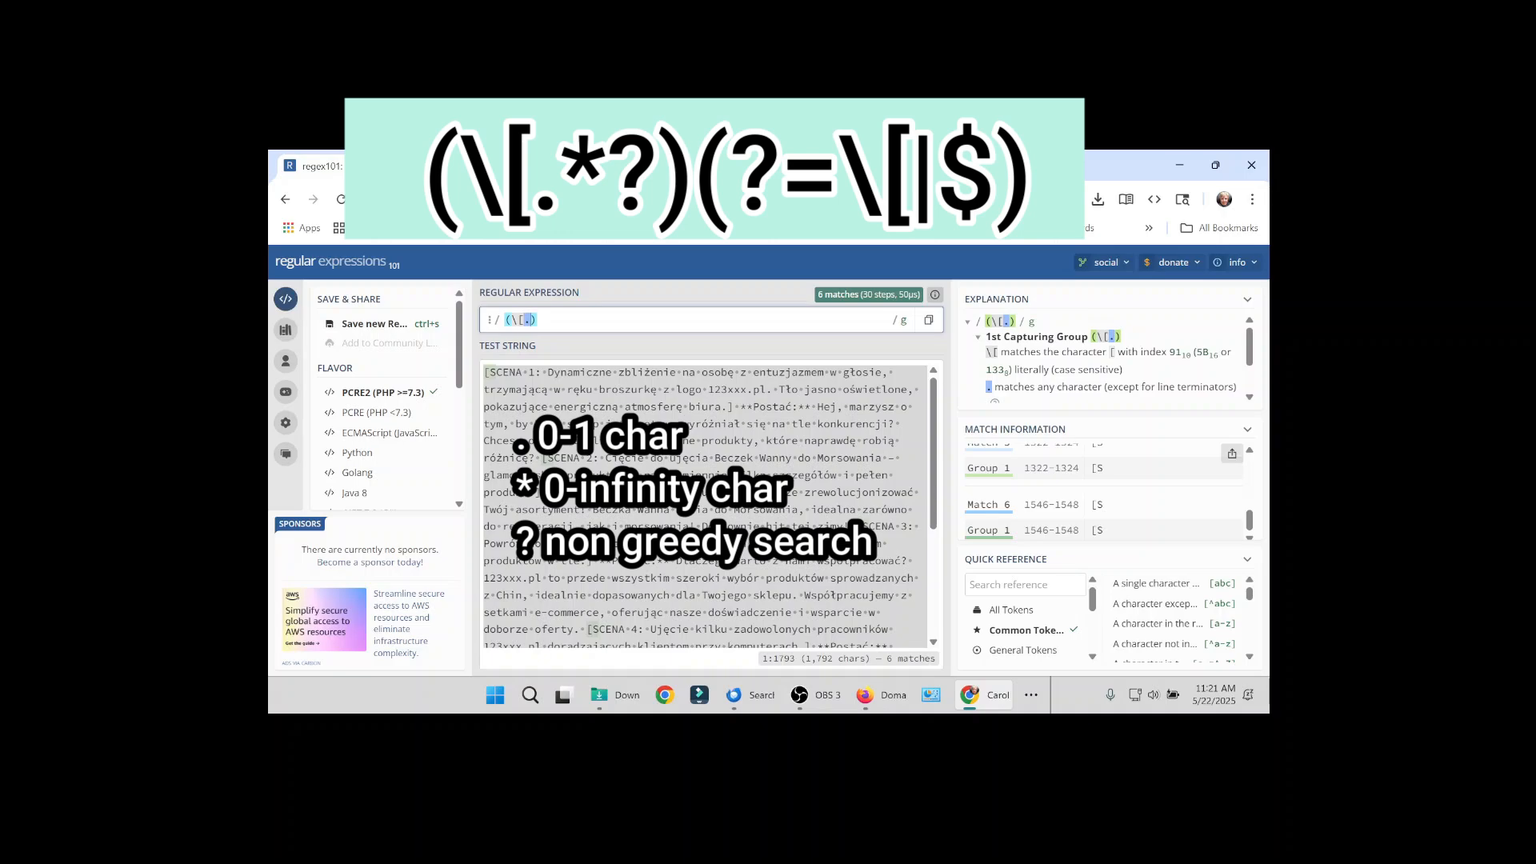
pyautogui.write('*')
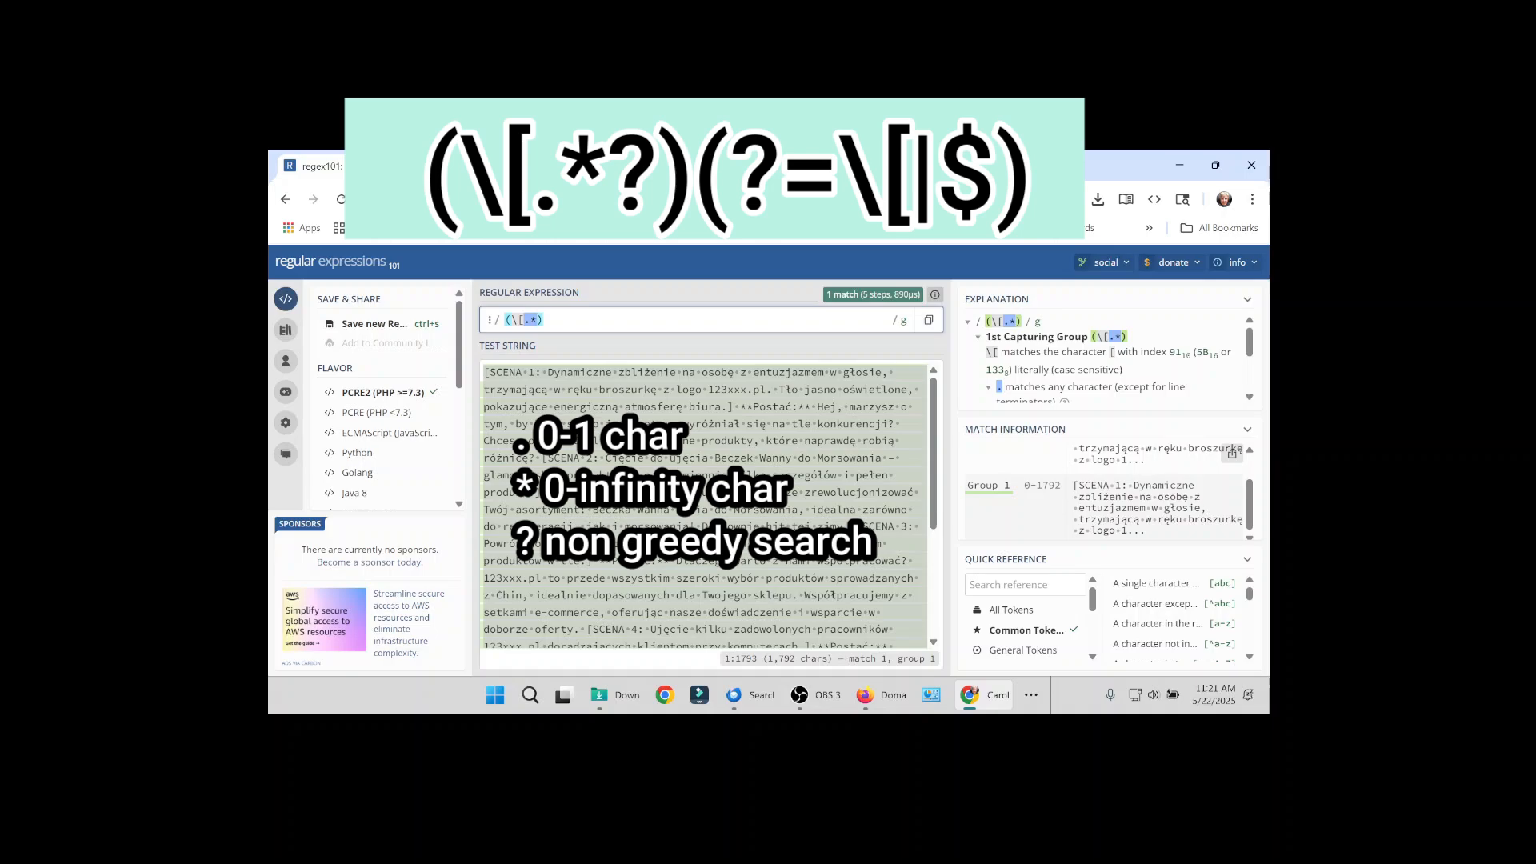
pyautogui.write('?')
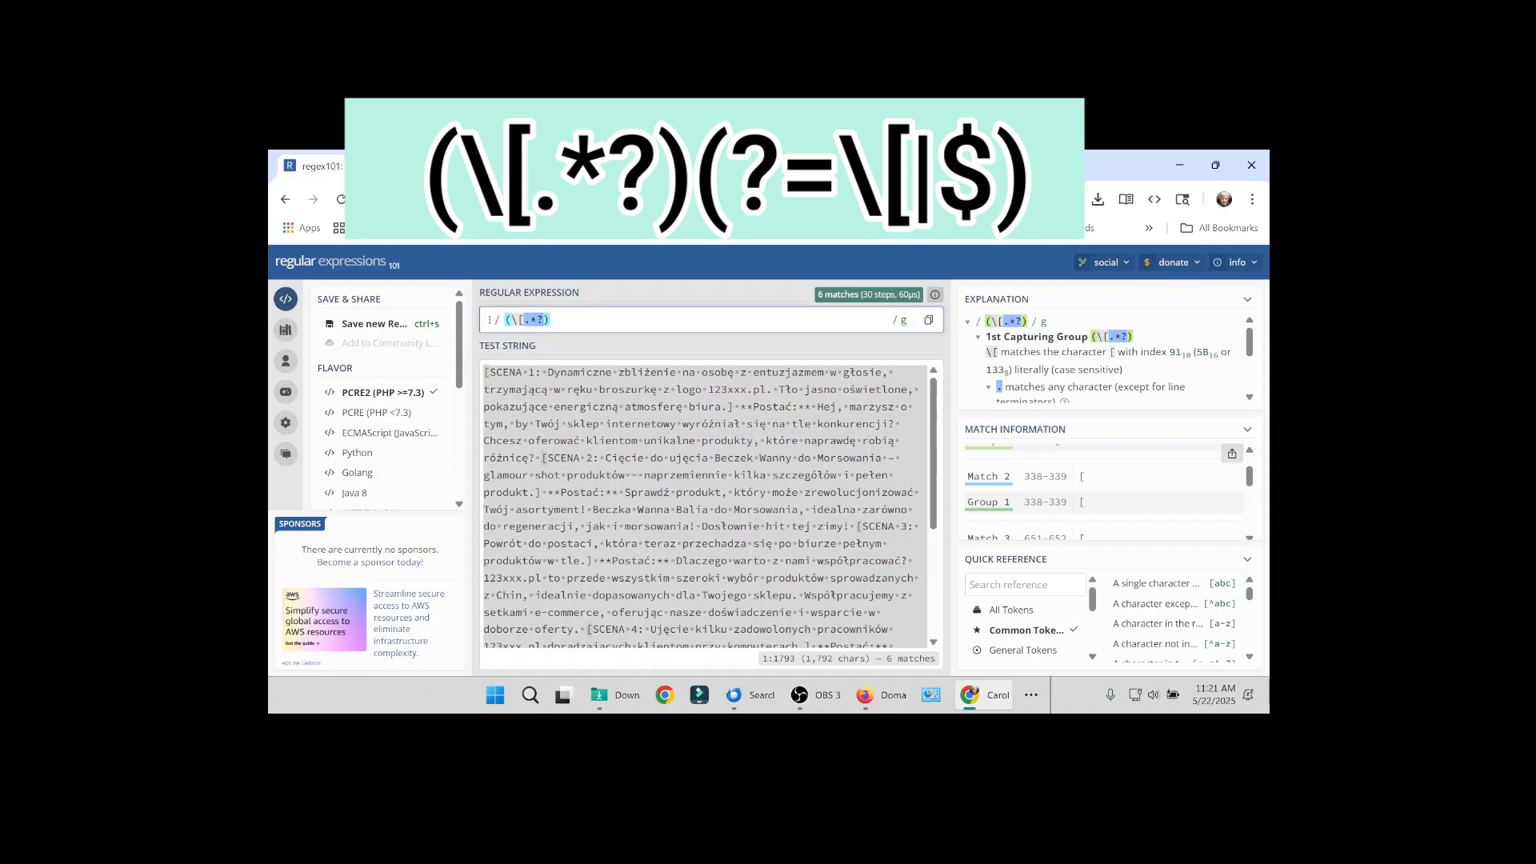
pyautogui.scroll(-4, 704, 505)
pyautogui.scroll(4, 705, 506)
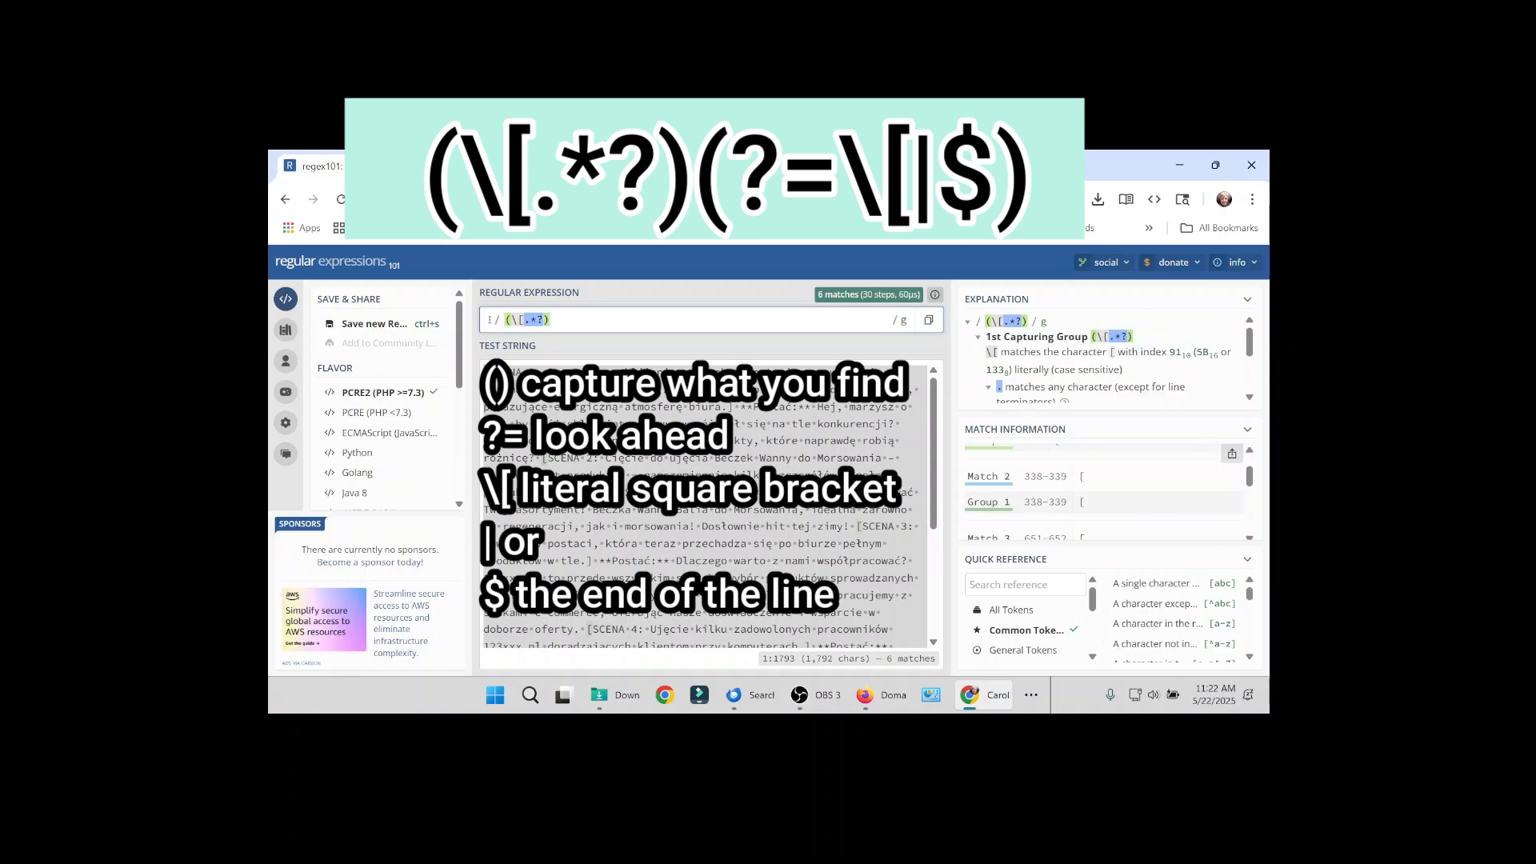
# Step: Undo the pattern edits to restore the full expression (\[.*?)(?=\[|$)
pyautogui.hotkey('ctrl', 'z')
pyautogui.hotkey('ctrl', 'z')
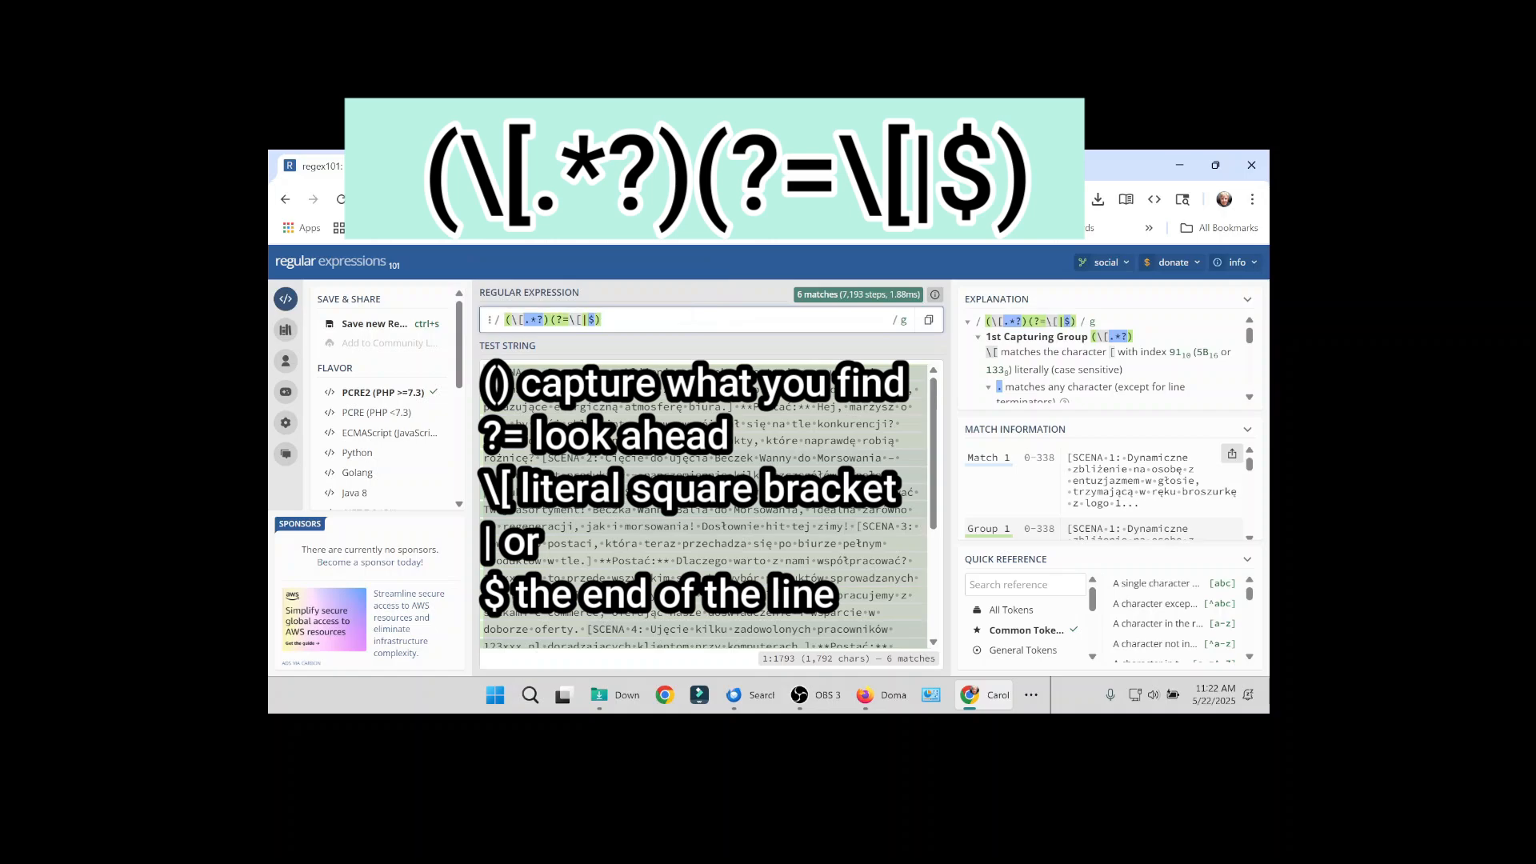
# Step: Enlarge the match information and review the scene text captured by each match of the full expression
pyautogui.click(1107, 430)
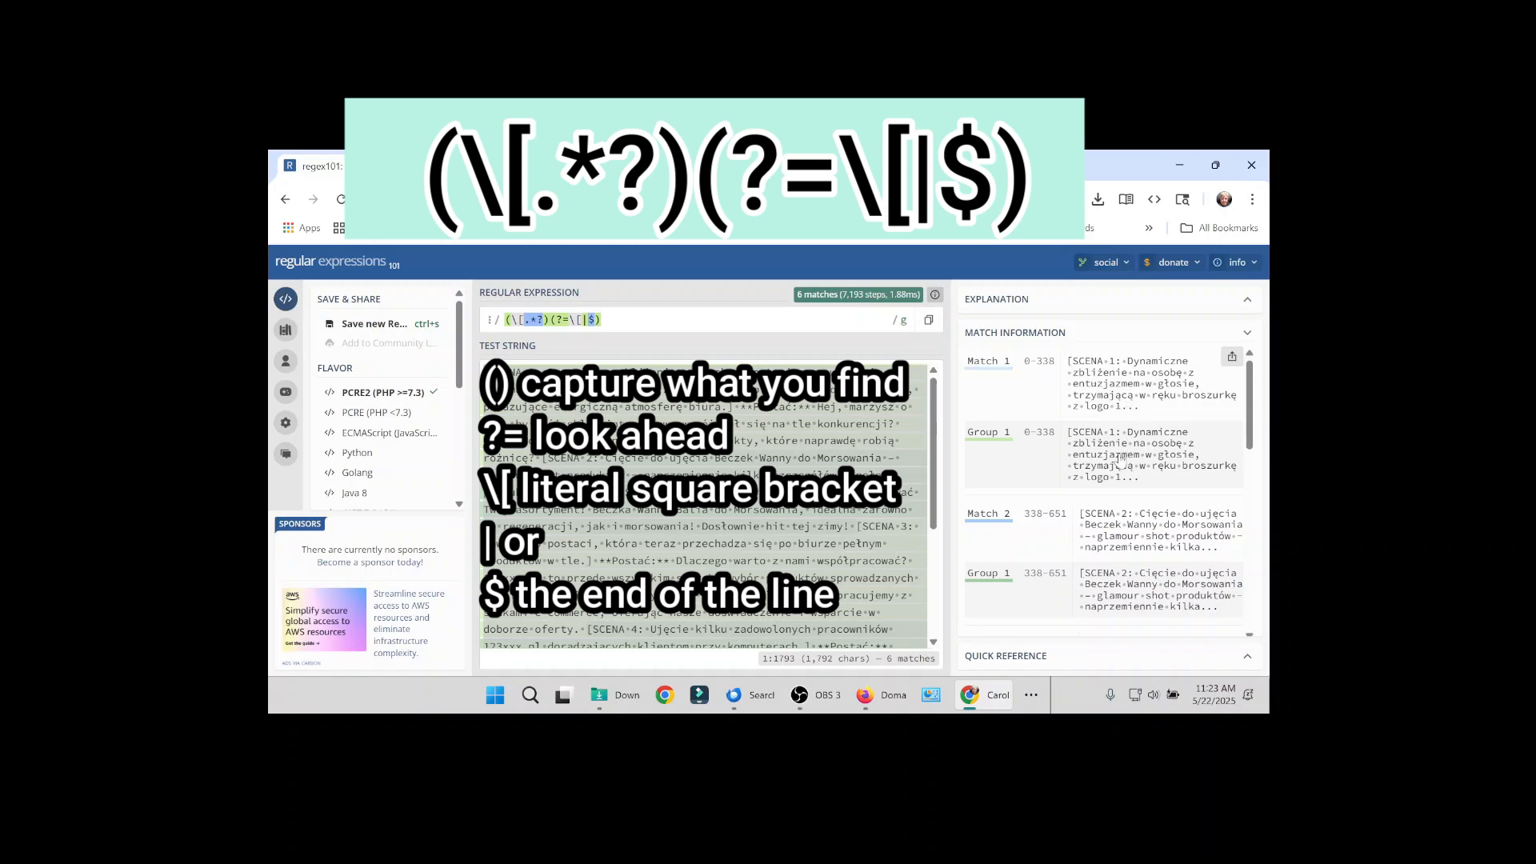
pyautogui.scroll(-1, 1124, 472)
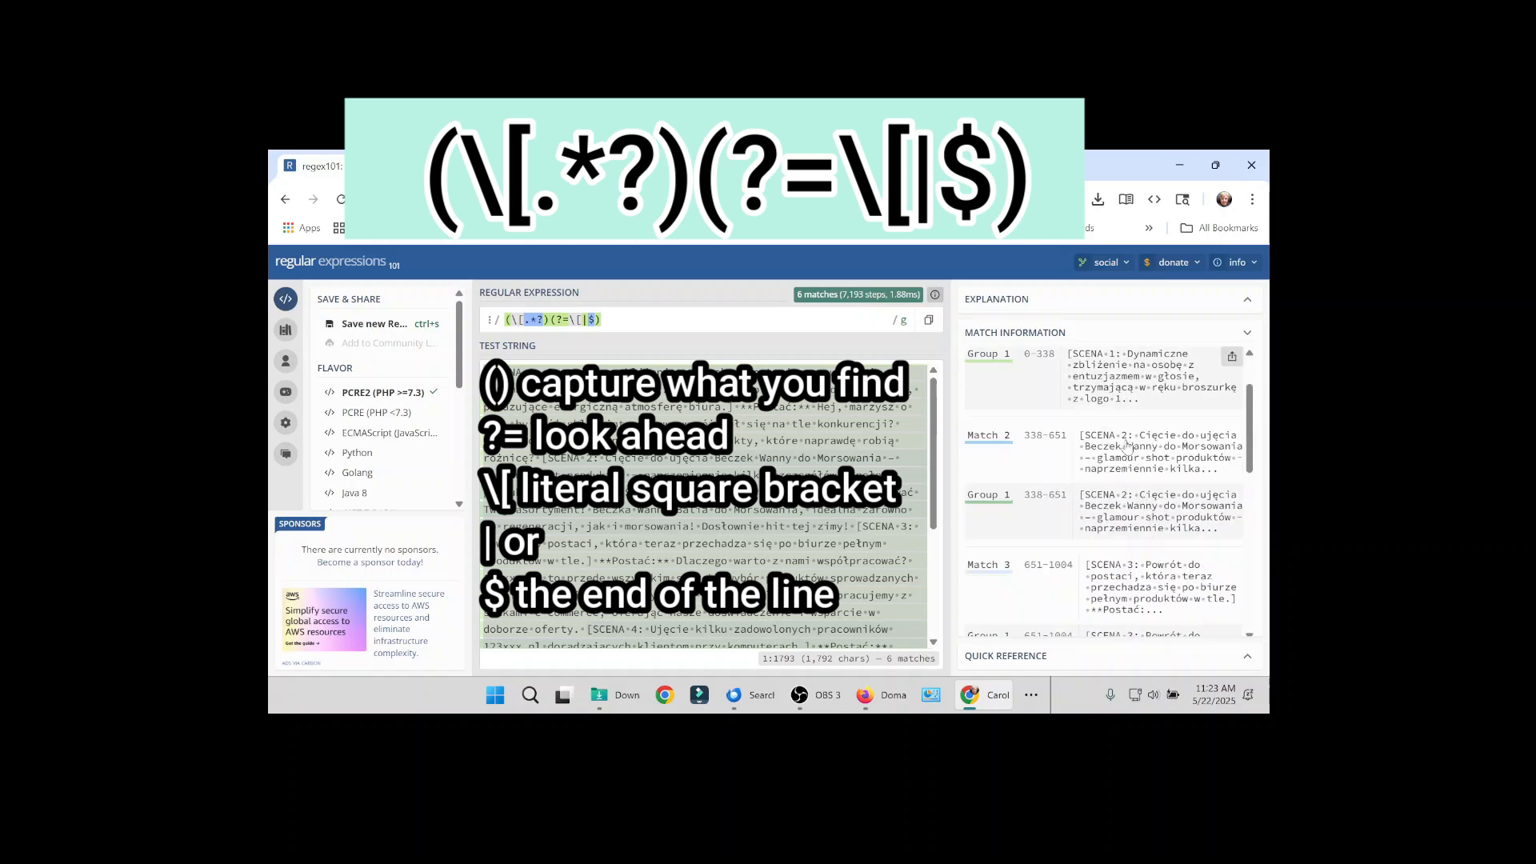
pyautogui.scroll(-1, 1128, 445)
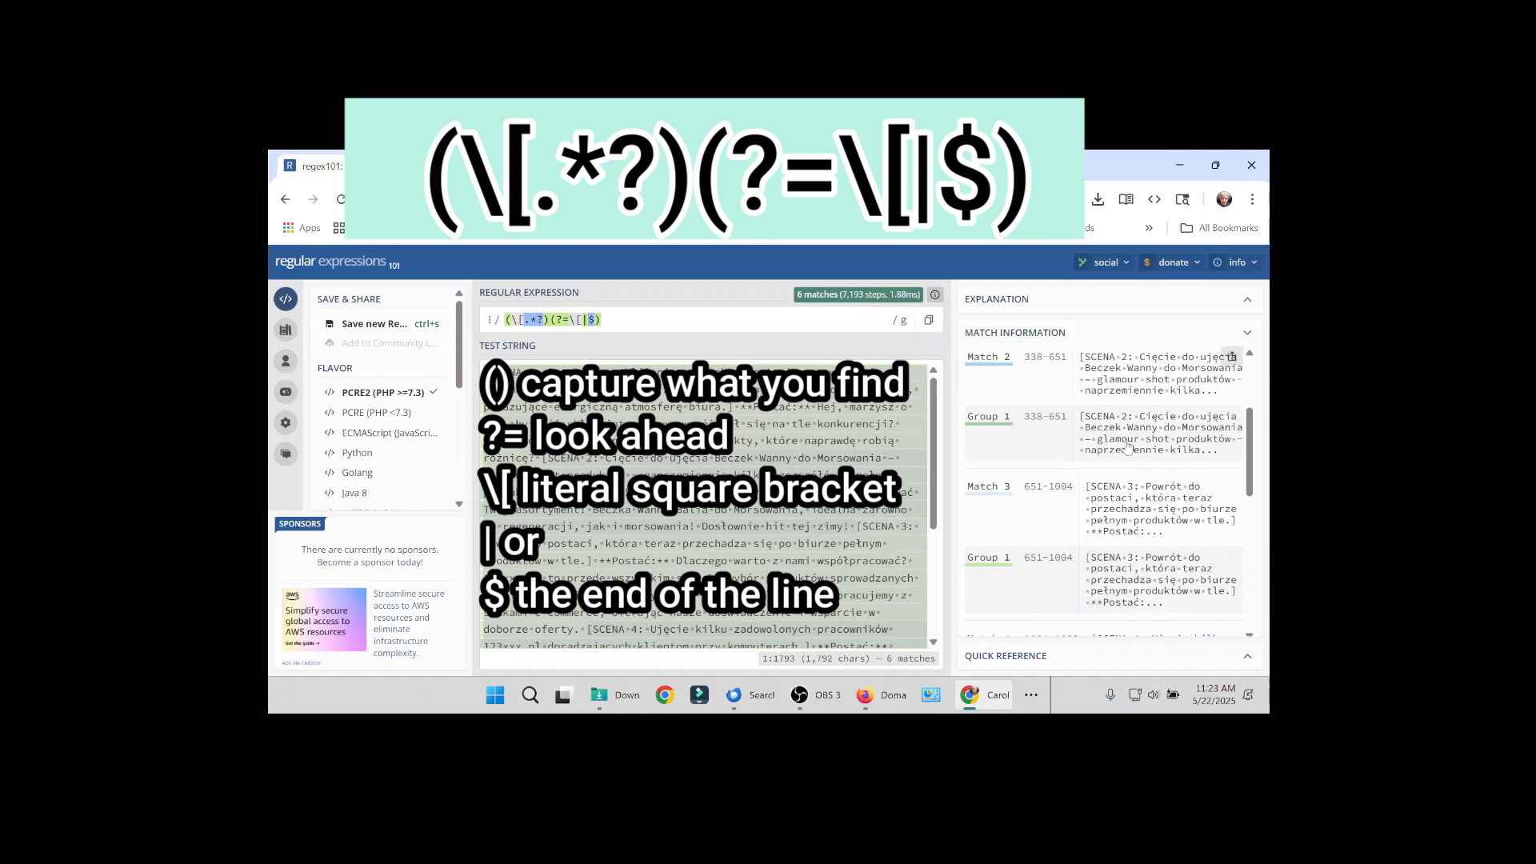
pyautogui.scroll(-1, 1128, 442)
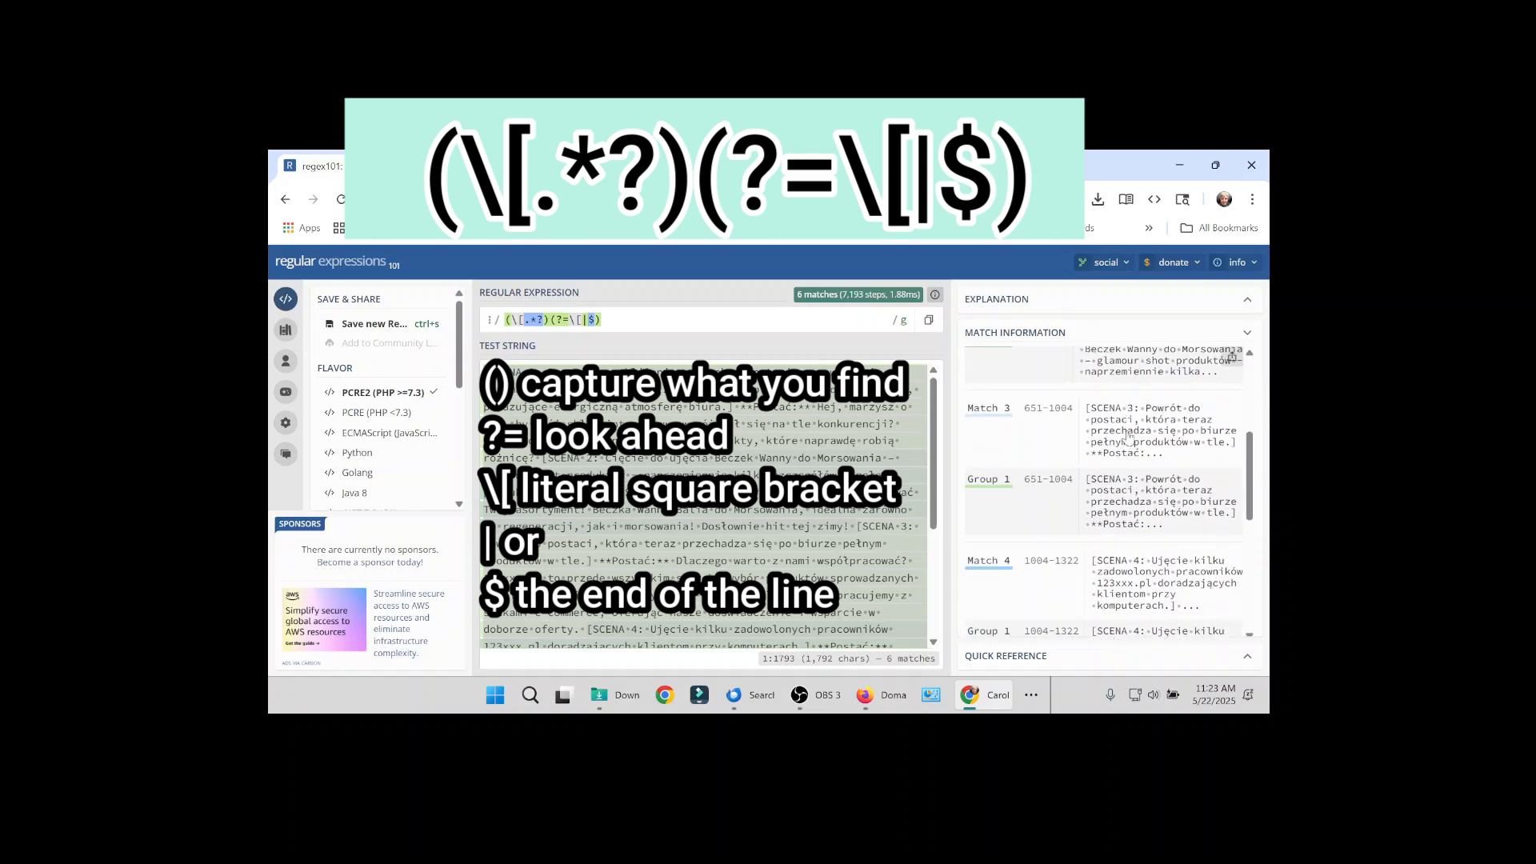
pyautogui.scroll(-3, 1128, 440)
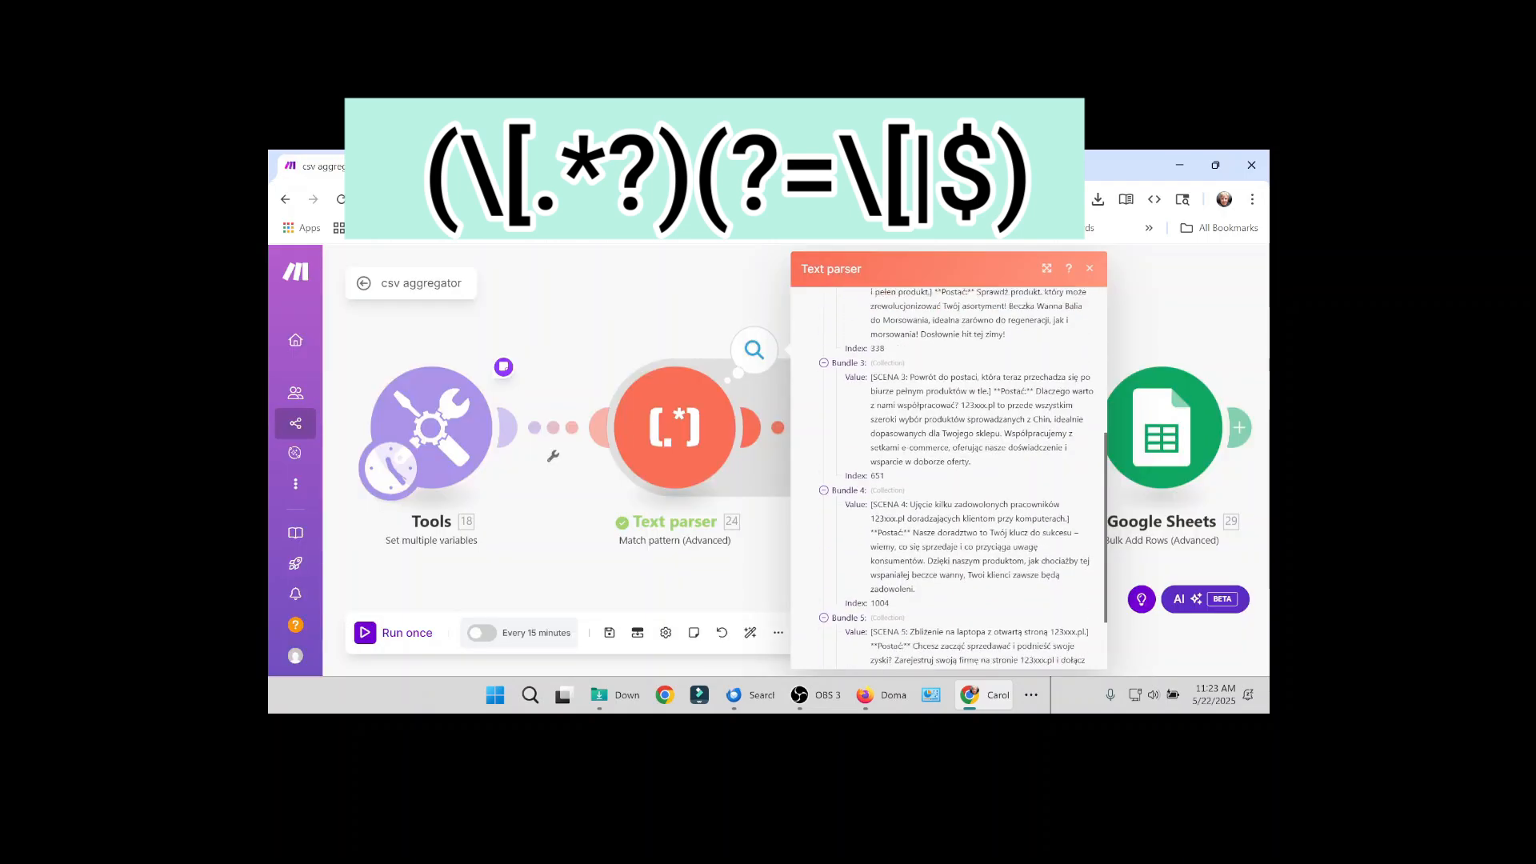
# Step: Review the Text parser output bundles in Make, highlighting the complete Bundle 4 value from scene heading to closing sentence
pyautogui.scroll(-5, 952, 480)
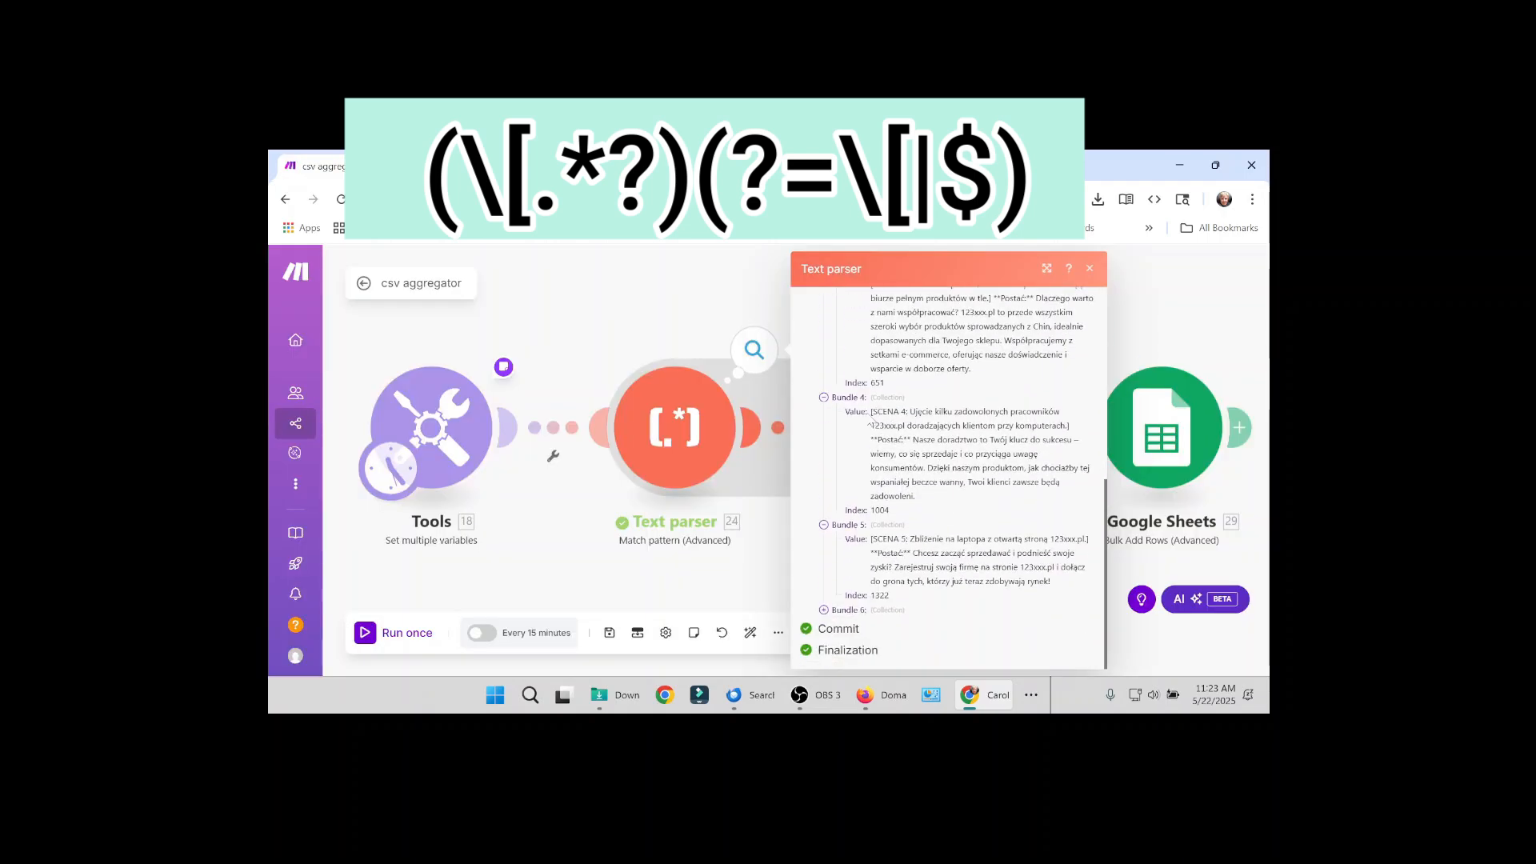
pyautogui.moveTo(870, 413); pyautogui.dragTo(875, 453)
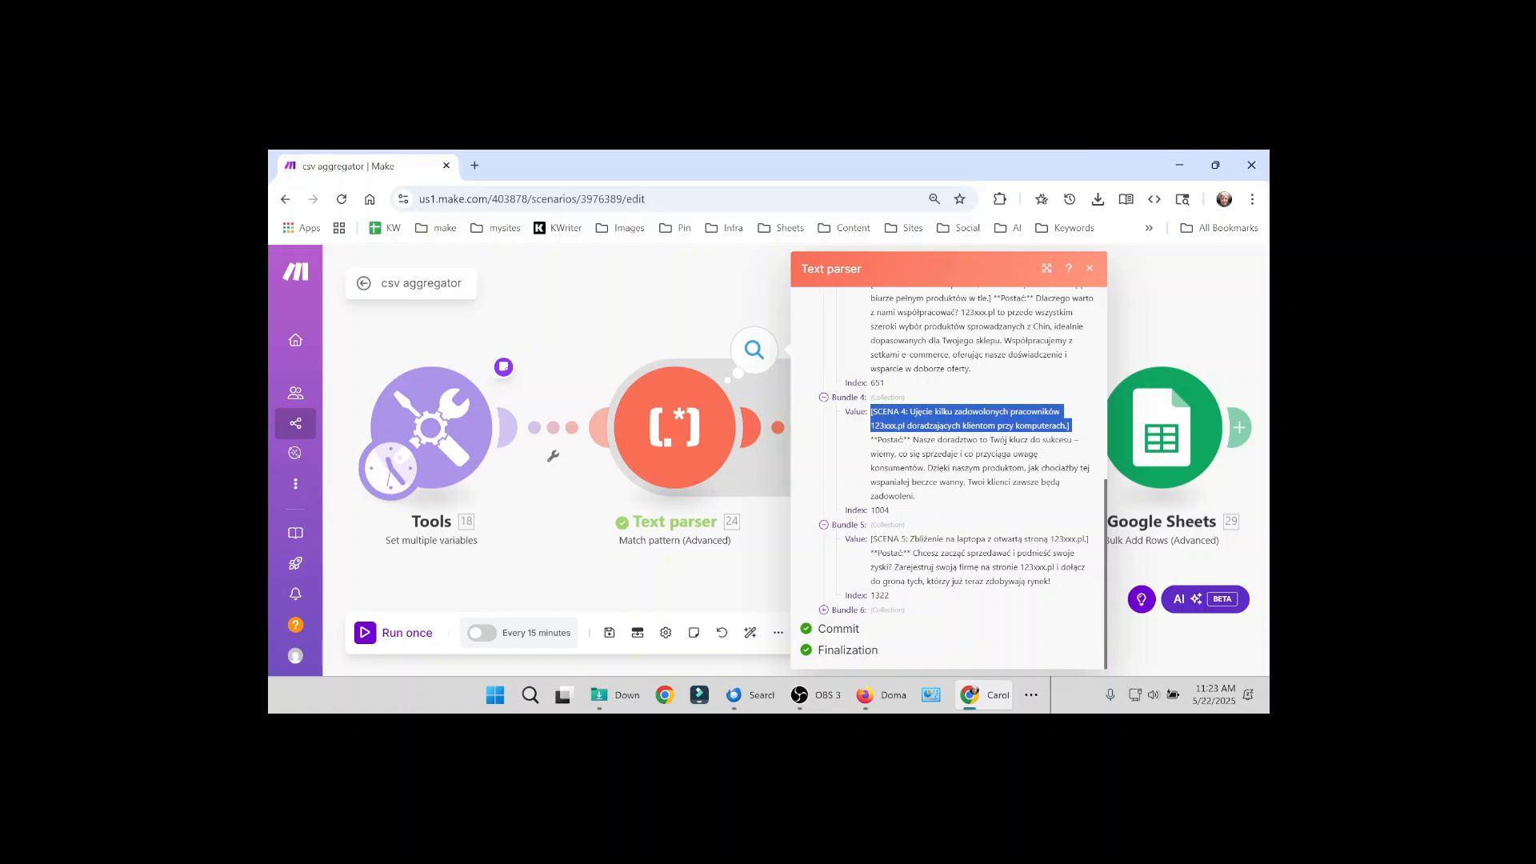
pyautogui.keyDown('shift'); pyautogui.click(933, 497); pyautogui.keyUp('shift')
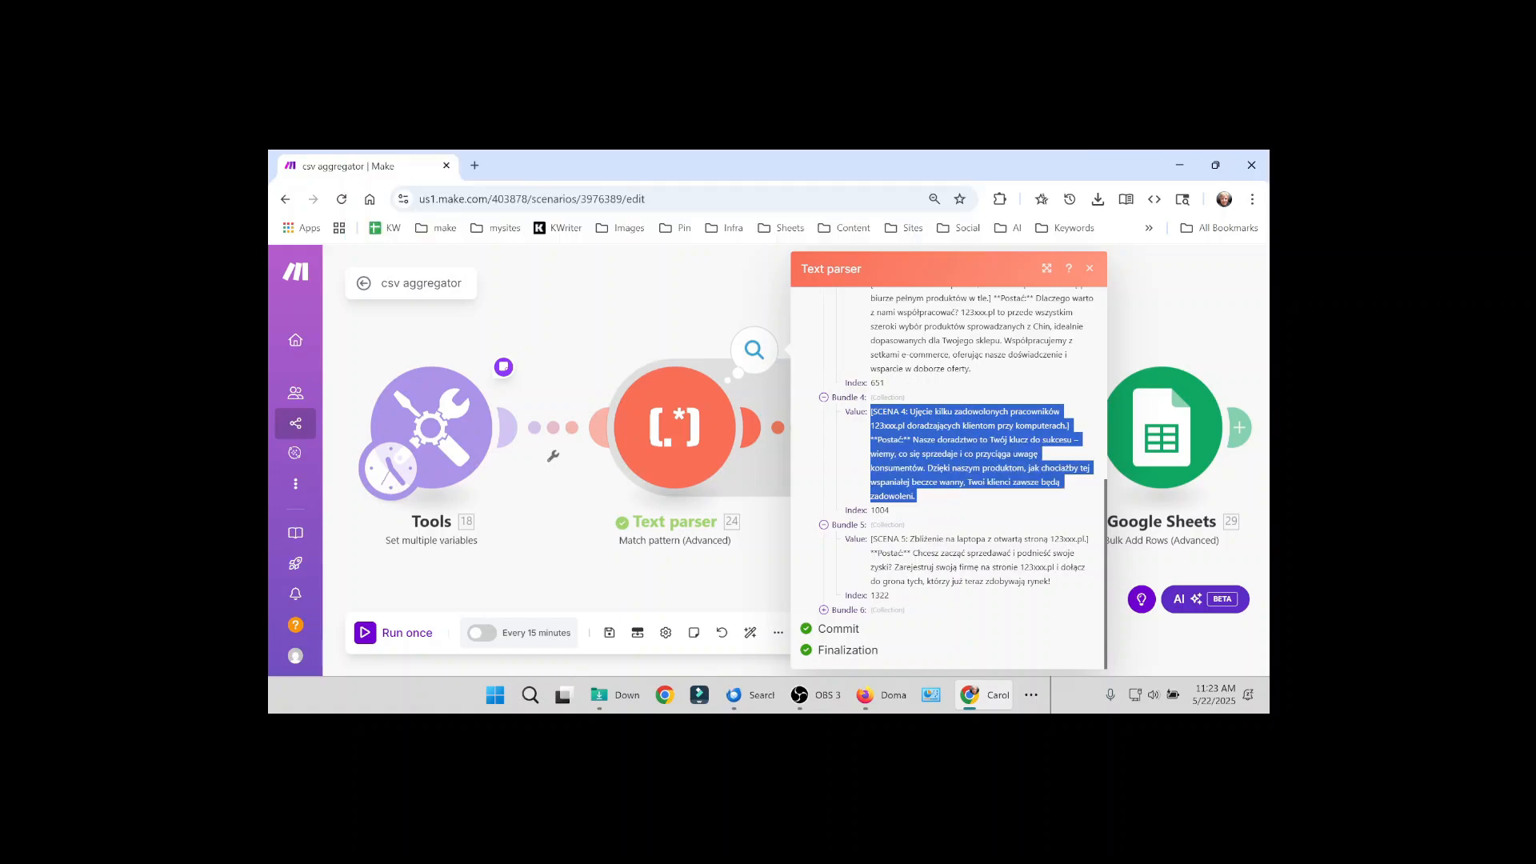
pyautogui.click(774, 578)
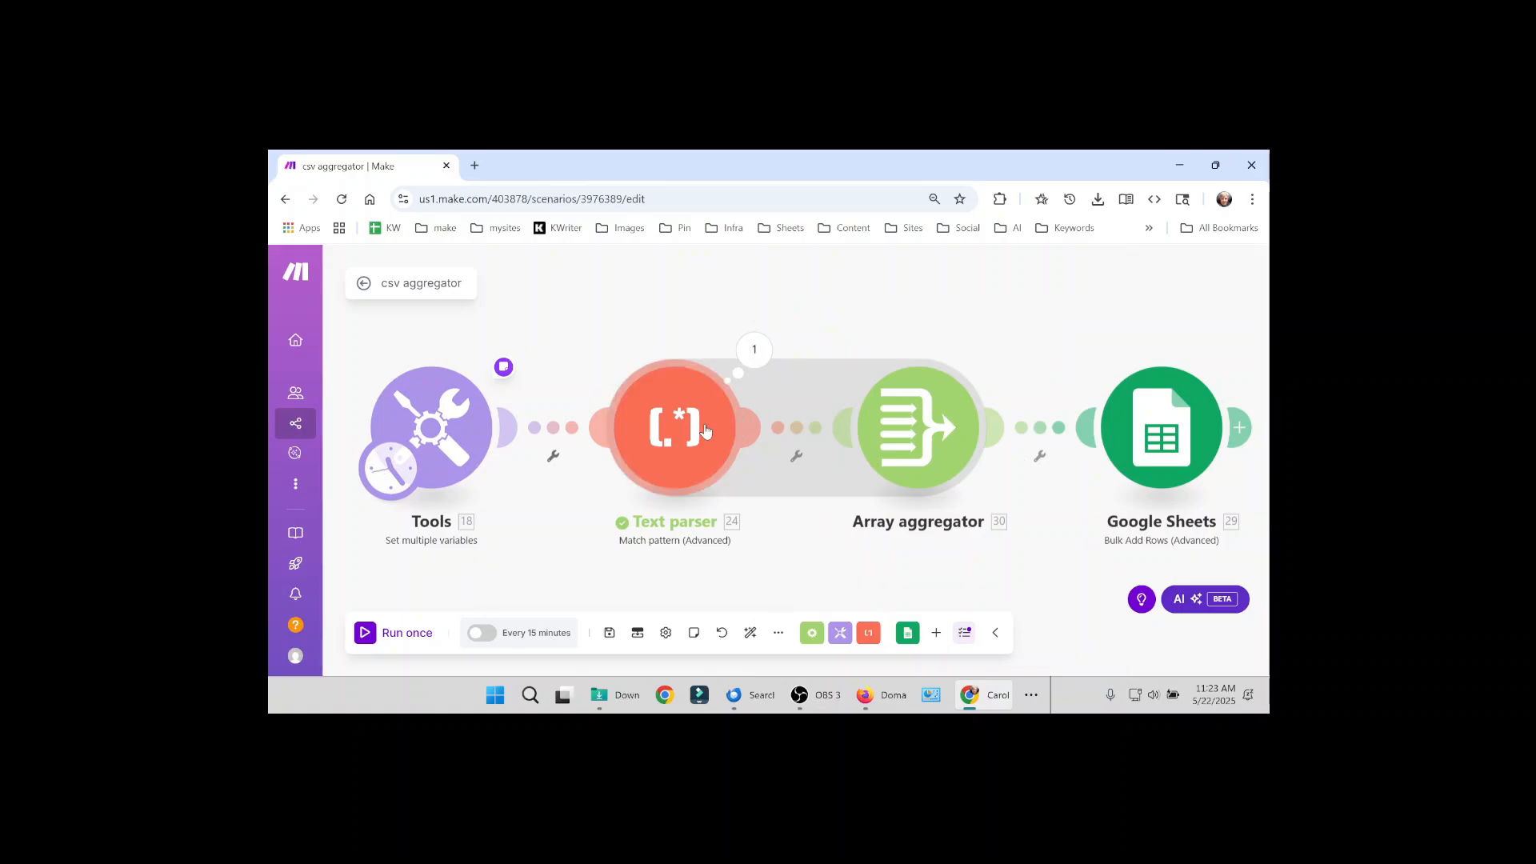
pyautogui.click(753, 349)
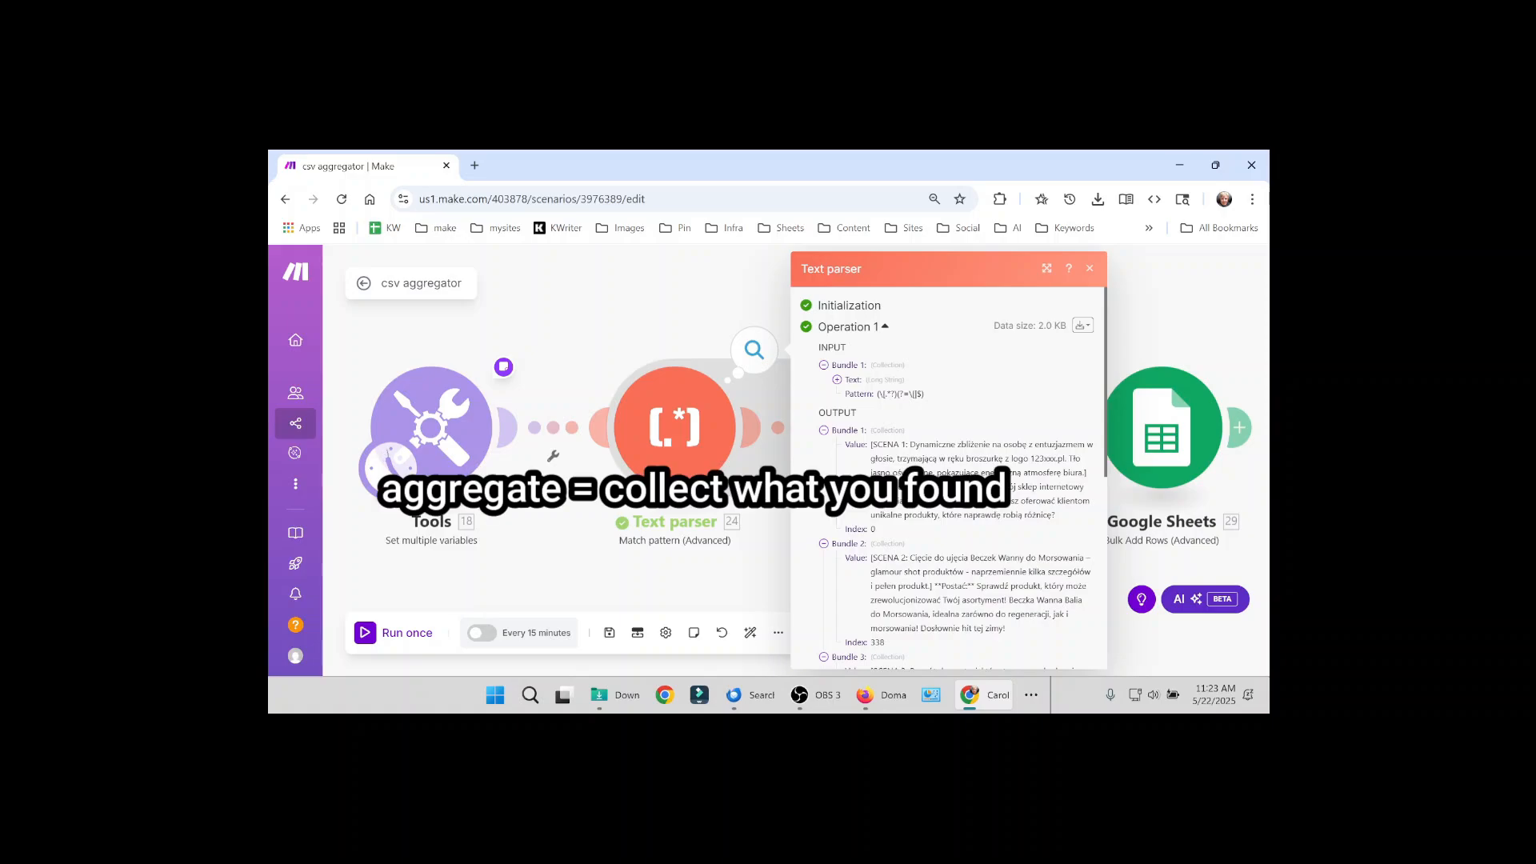
pyautogui.click(749, 575)
# Step: Inspect the Array aggregator's source module options and aggregated fields, keeping Text parser - Match pattern (Advanced) [24], and leave without saving
pyautogui.click(909, 431)
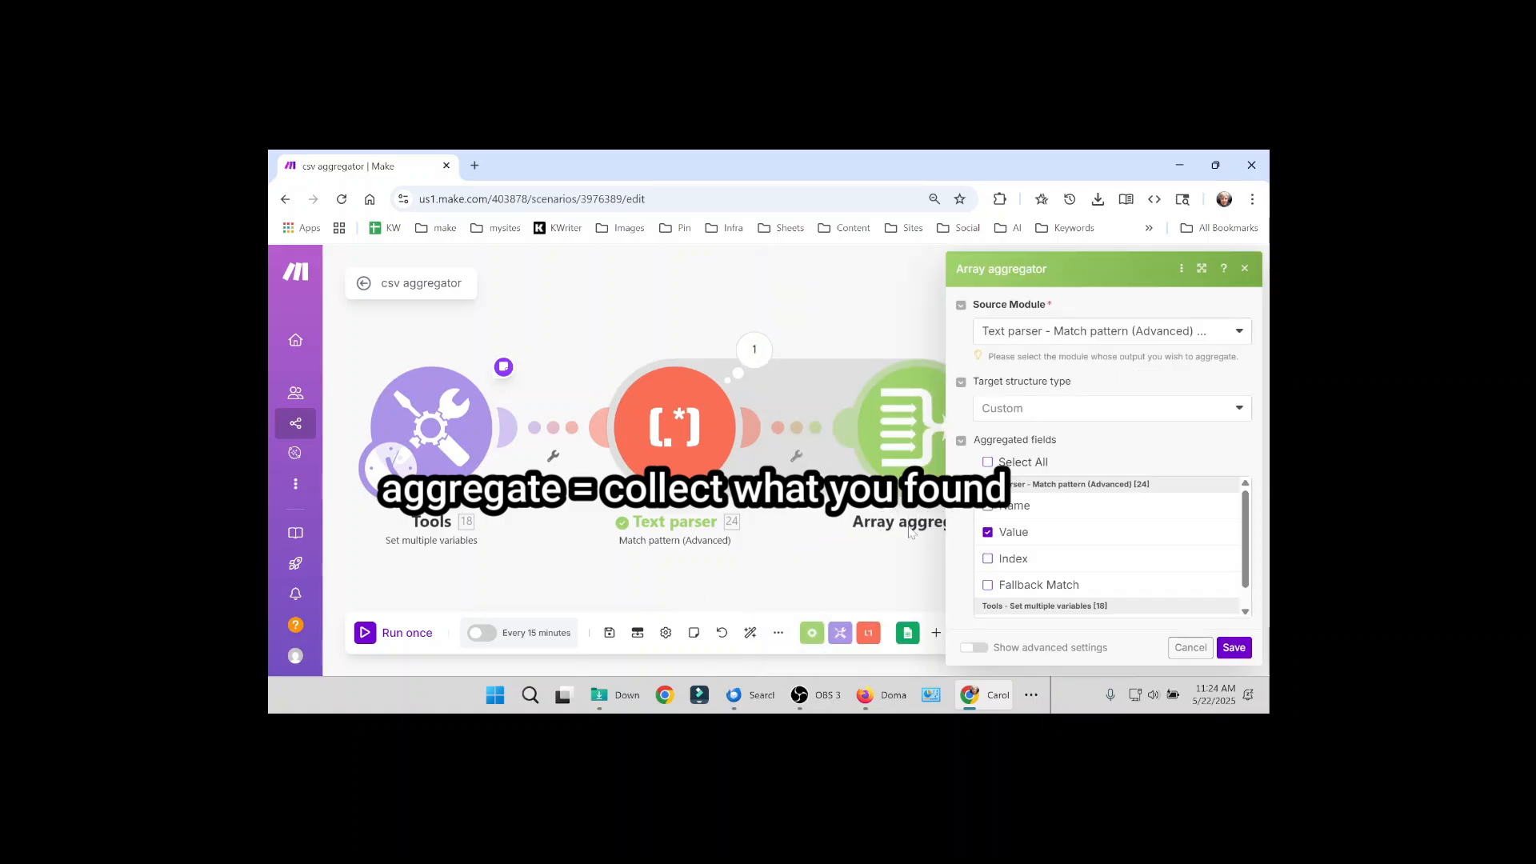
pyautogui.click(1039, 336)
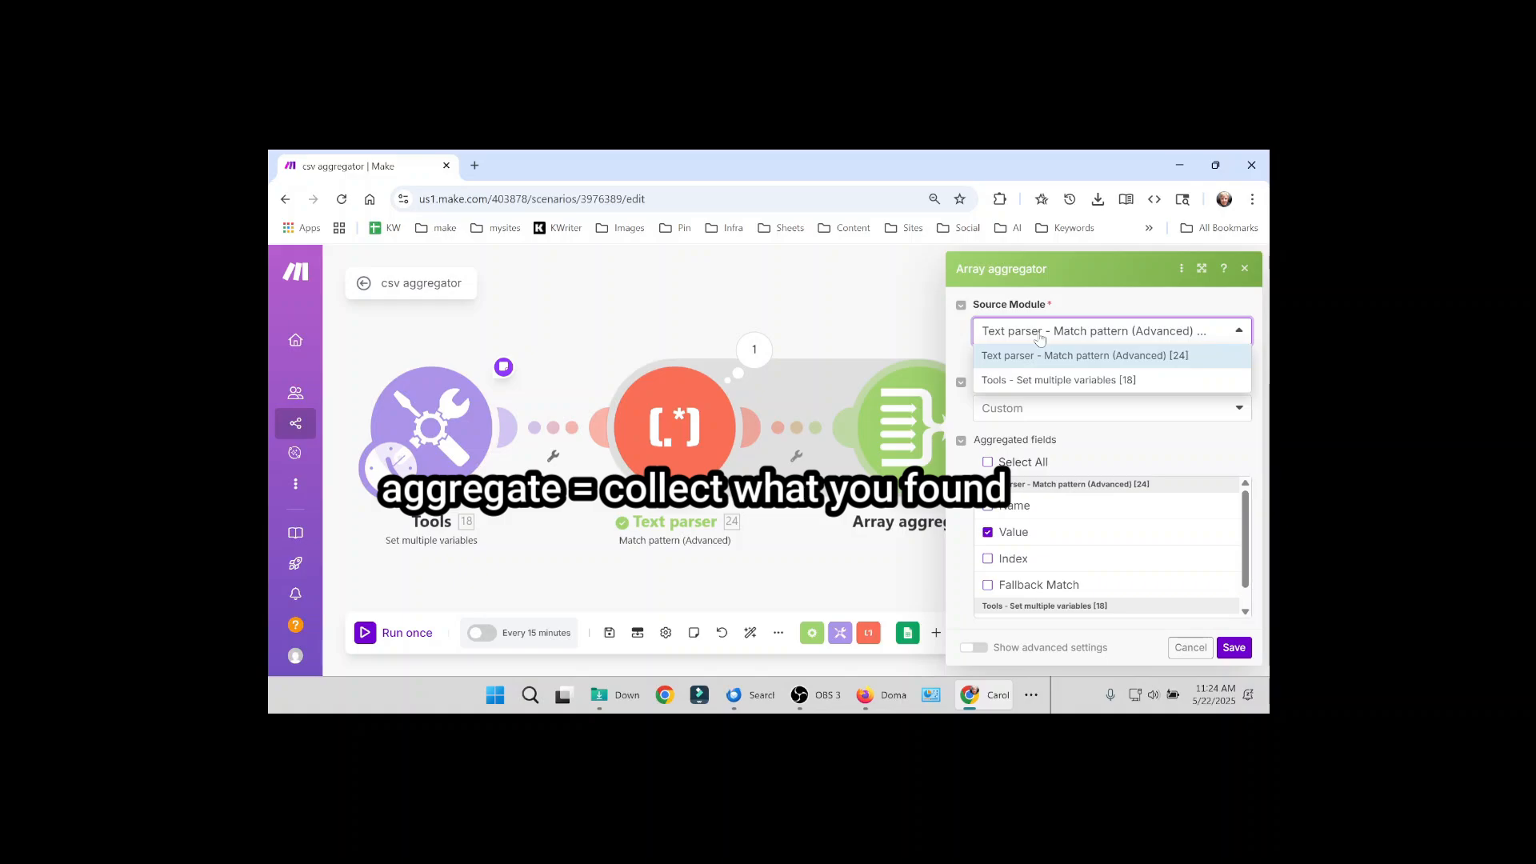
pyautogui.click(1041, 356)
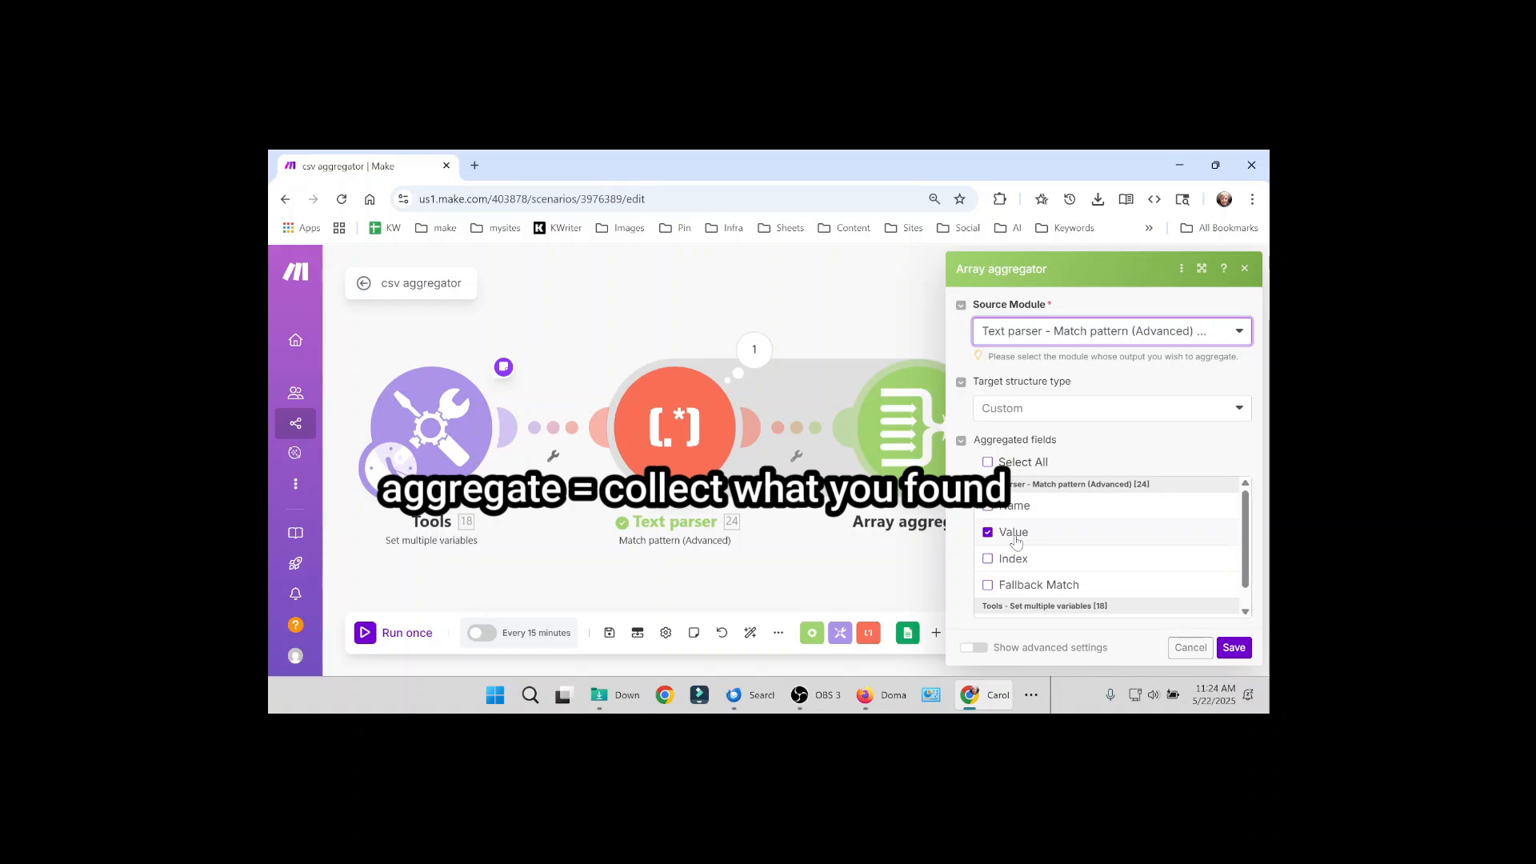
pyautogui.click(1189, 648)
# Step: Inspect the Google Sheets Bulk Add Rows module's settings, including the aggregator array mapped to its Rows field
pyautogui.click(1150, 442)
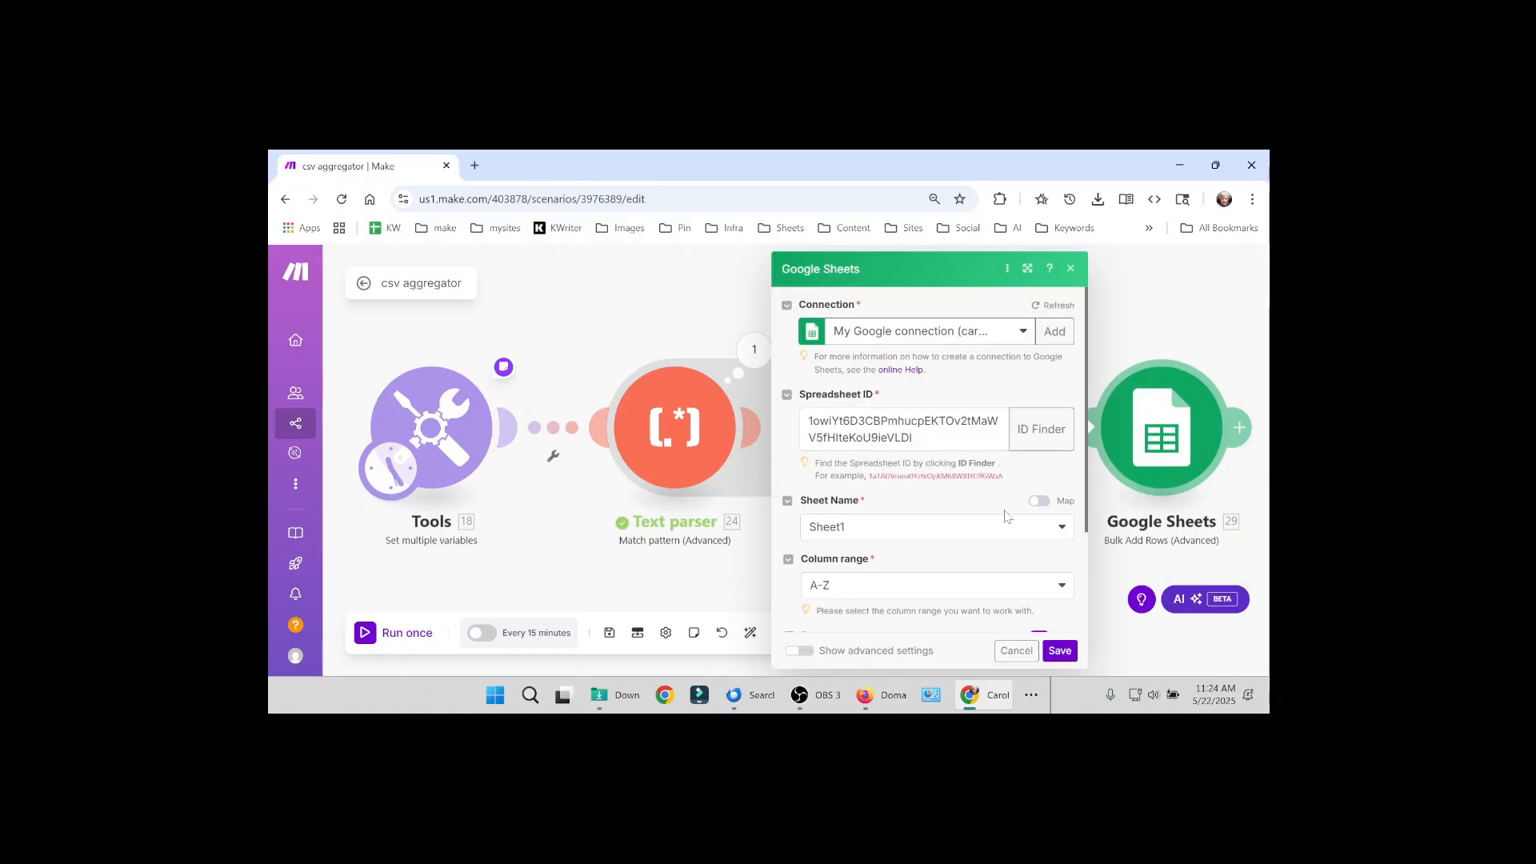
pyautogui.scroll(-3, 909, 527)
pyautogui.click(910, 525)
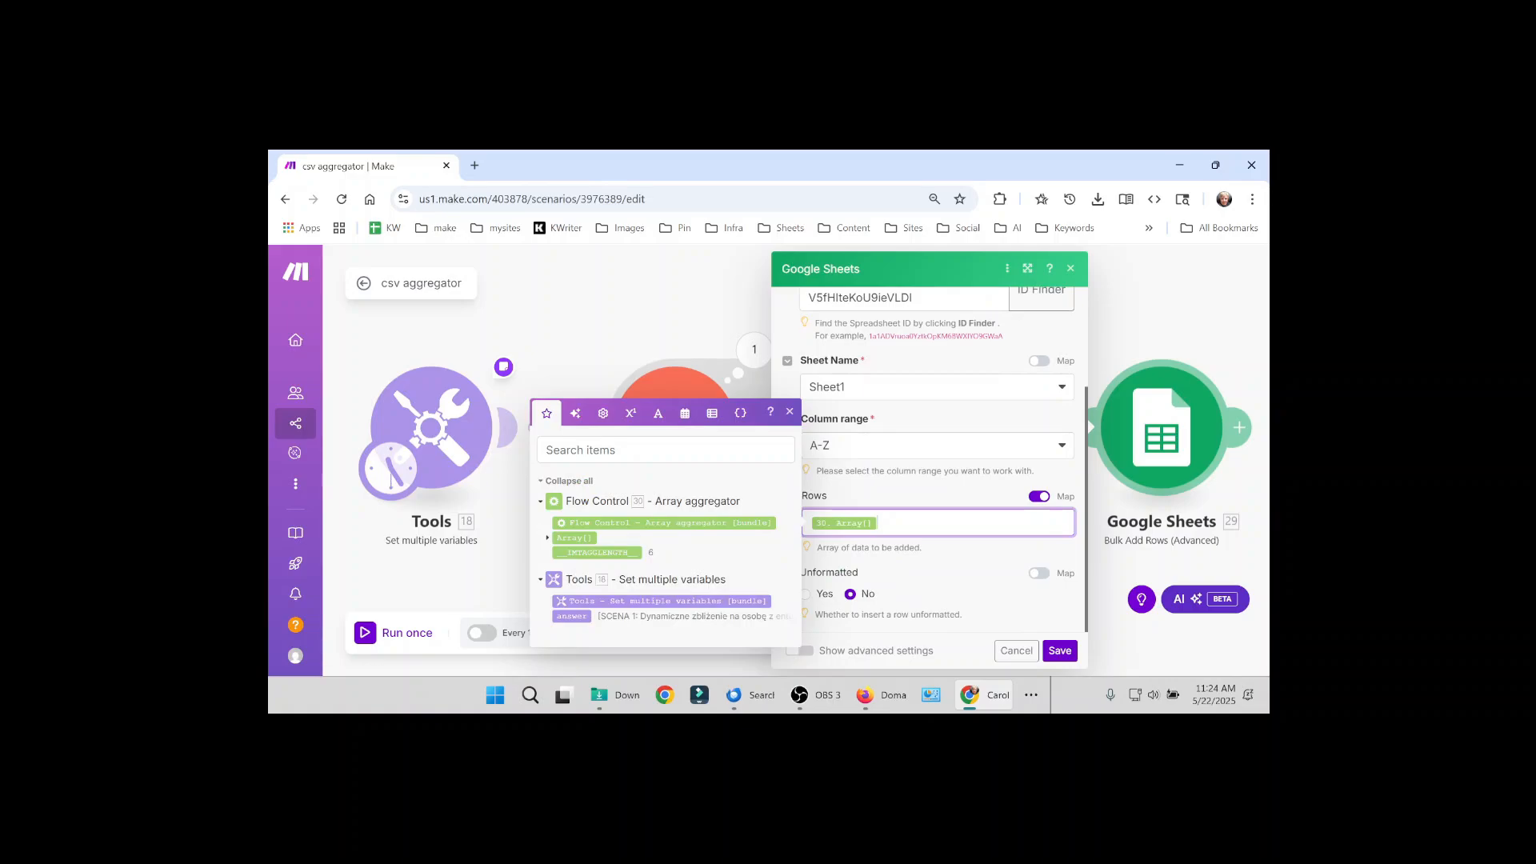
pyautogui.click(963, 505)
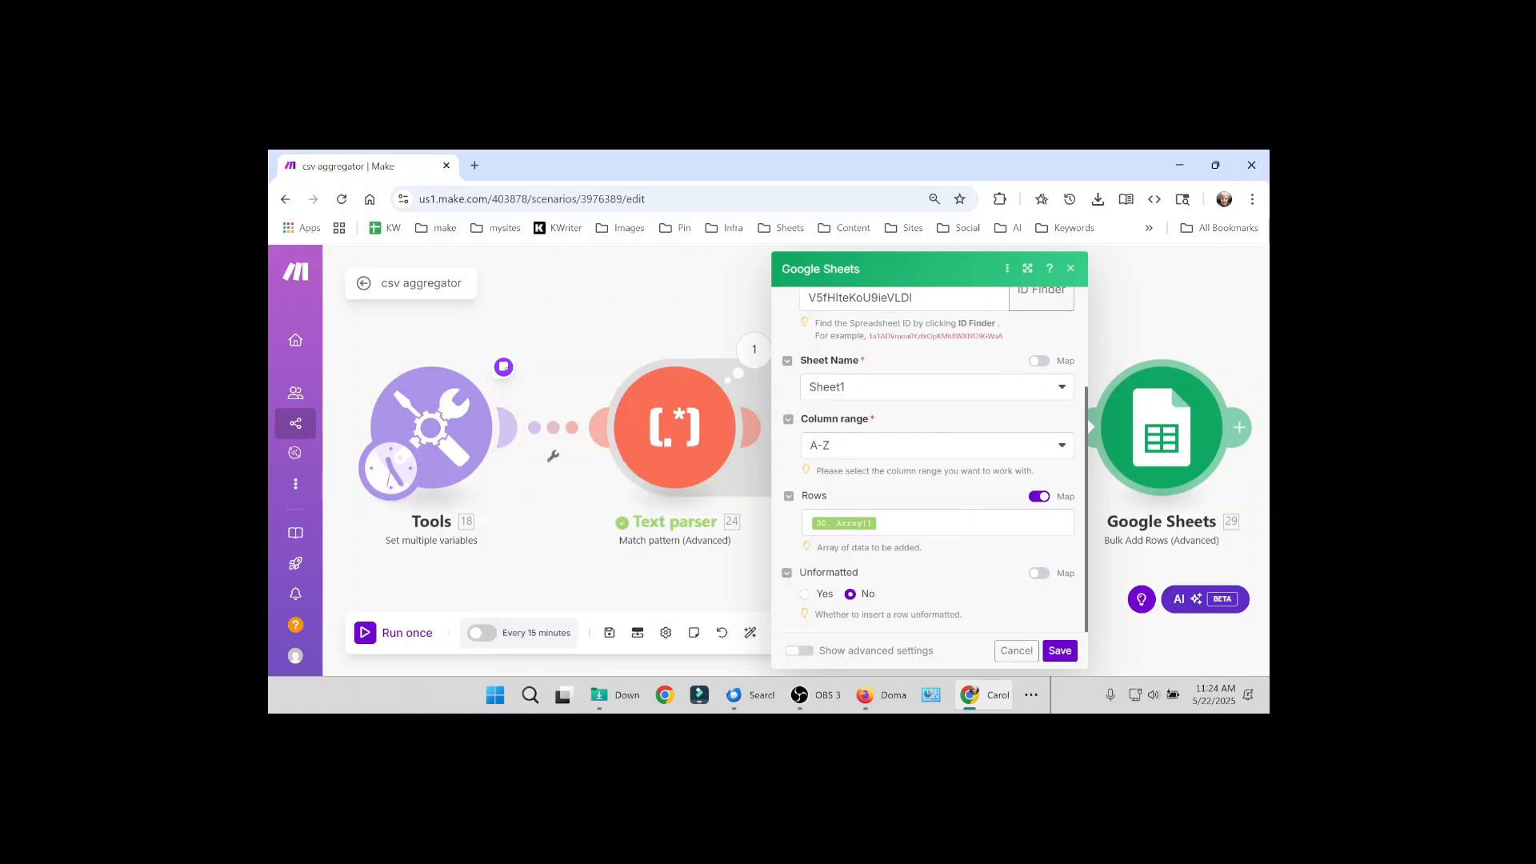
# Step: Switch to the accept csv spreadsheet in Google Sheets and clear the scene text from rows 1 to 6 of Sheet1
pyautogui.hotkey('alt', 'Tab')
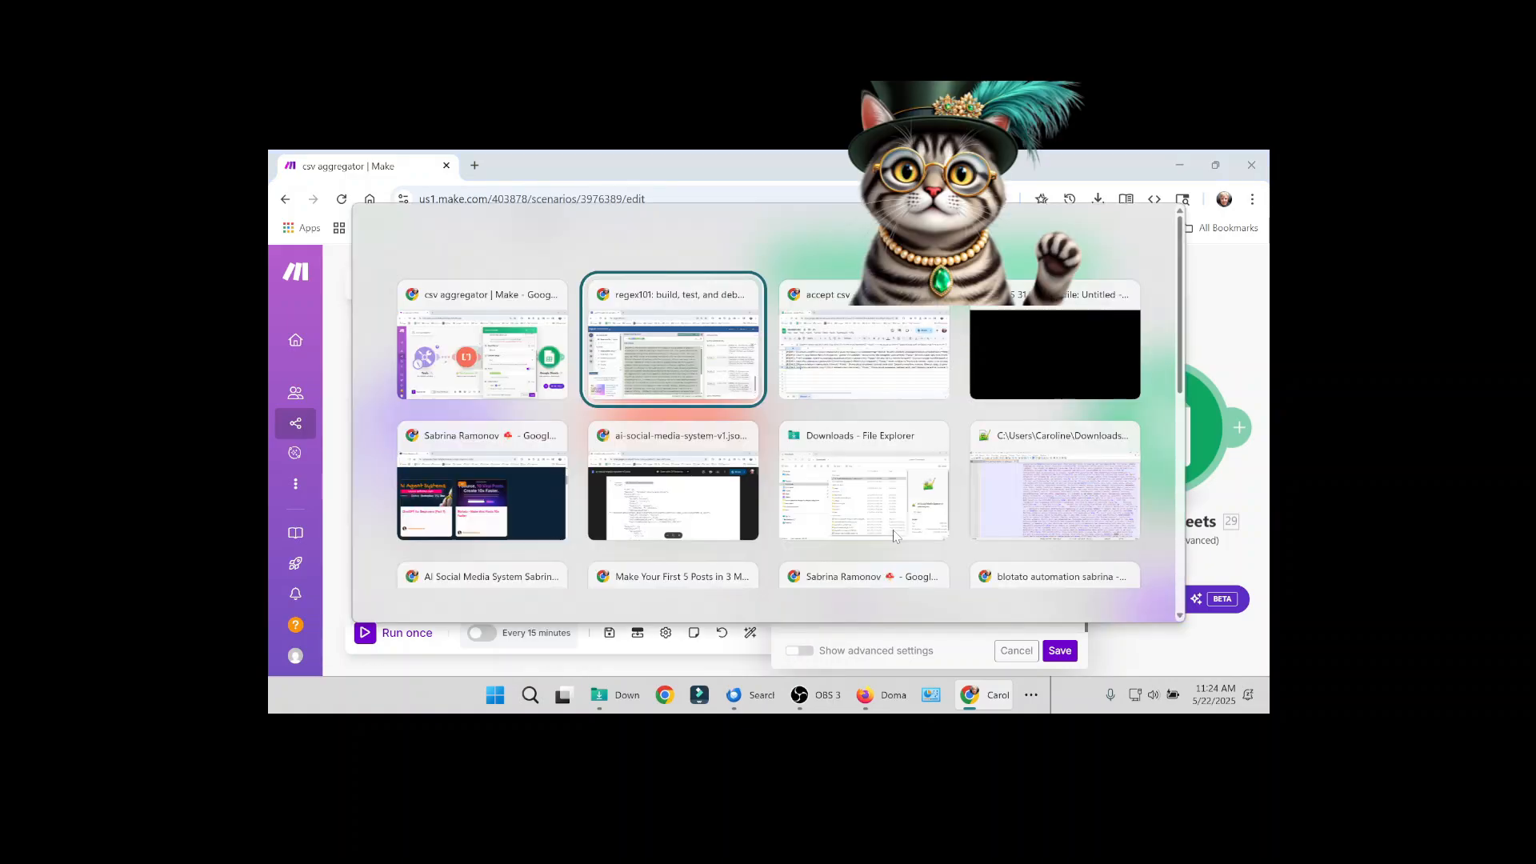
pyautogui.click(287, 396)
pyautogui.keyDown('shift'); pyautogui.click(287, 487); pyautogui.keyUp('shift')
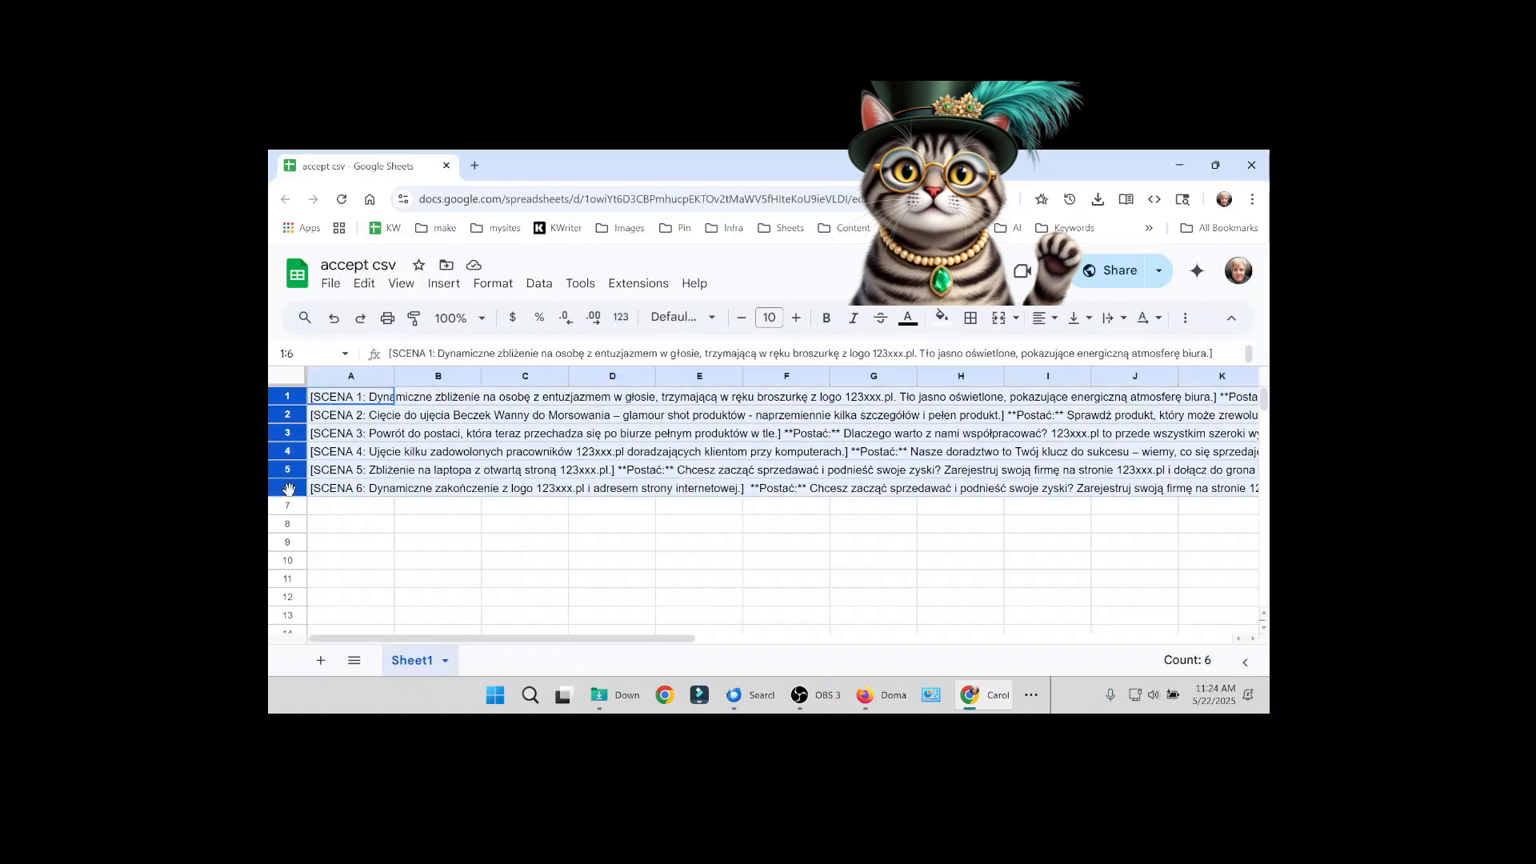
pyautogui.rightClick(287, 487)
pyautogui.click(337, 514)
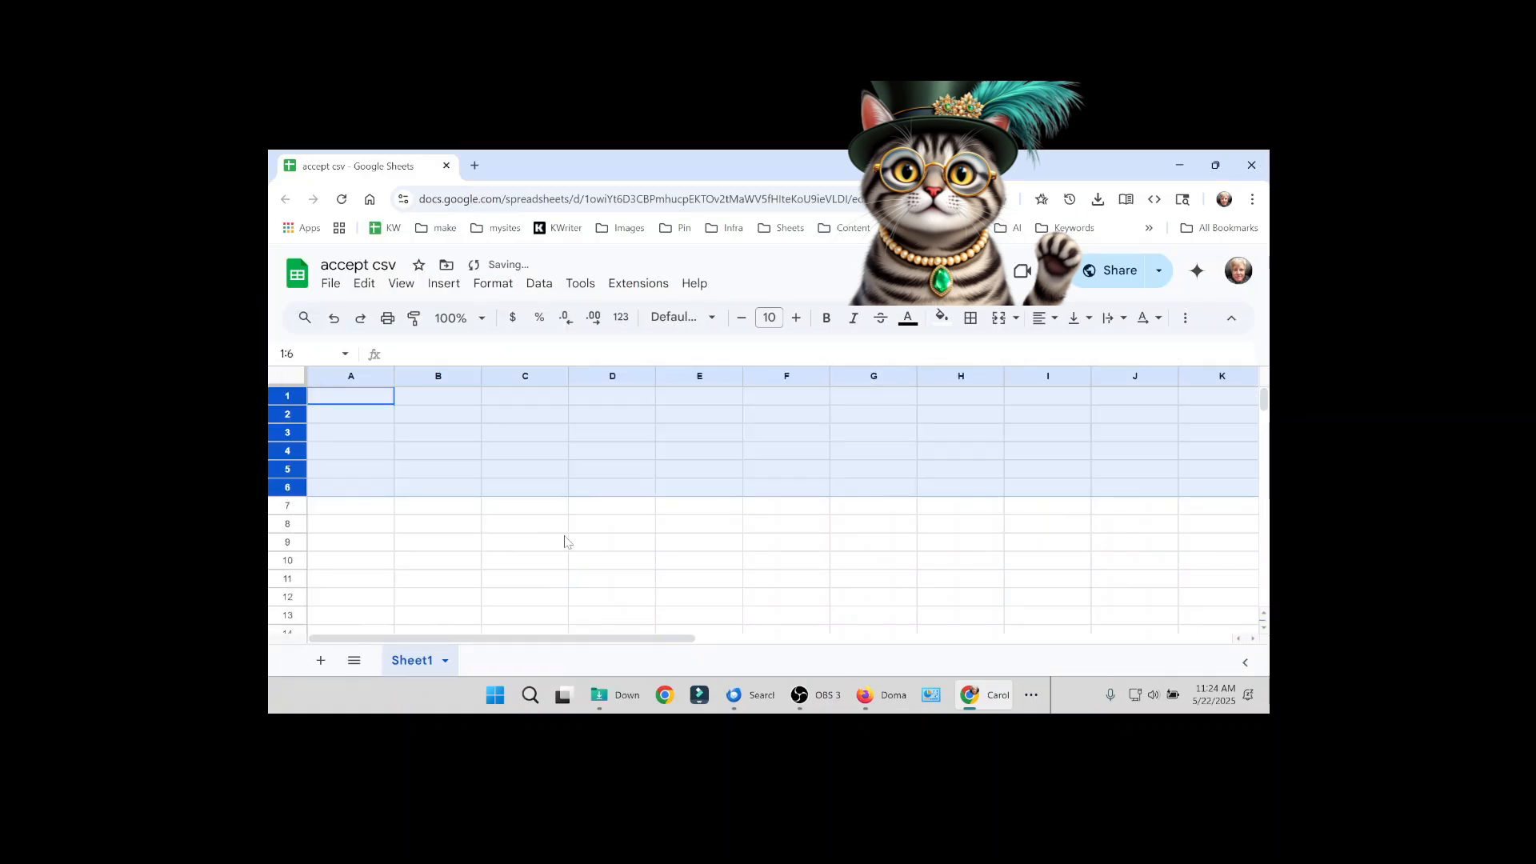
# Step: Return to Make, run the csv aggregator scenario once, and check the rows it adds to the accept csv spreadsheet, selecting cell A1
pyautogui.hotkey('alt', 'Tab')
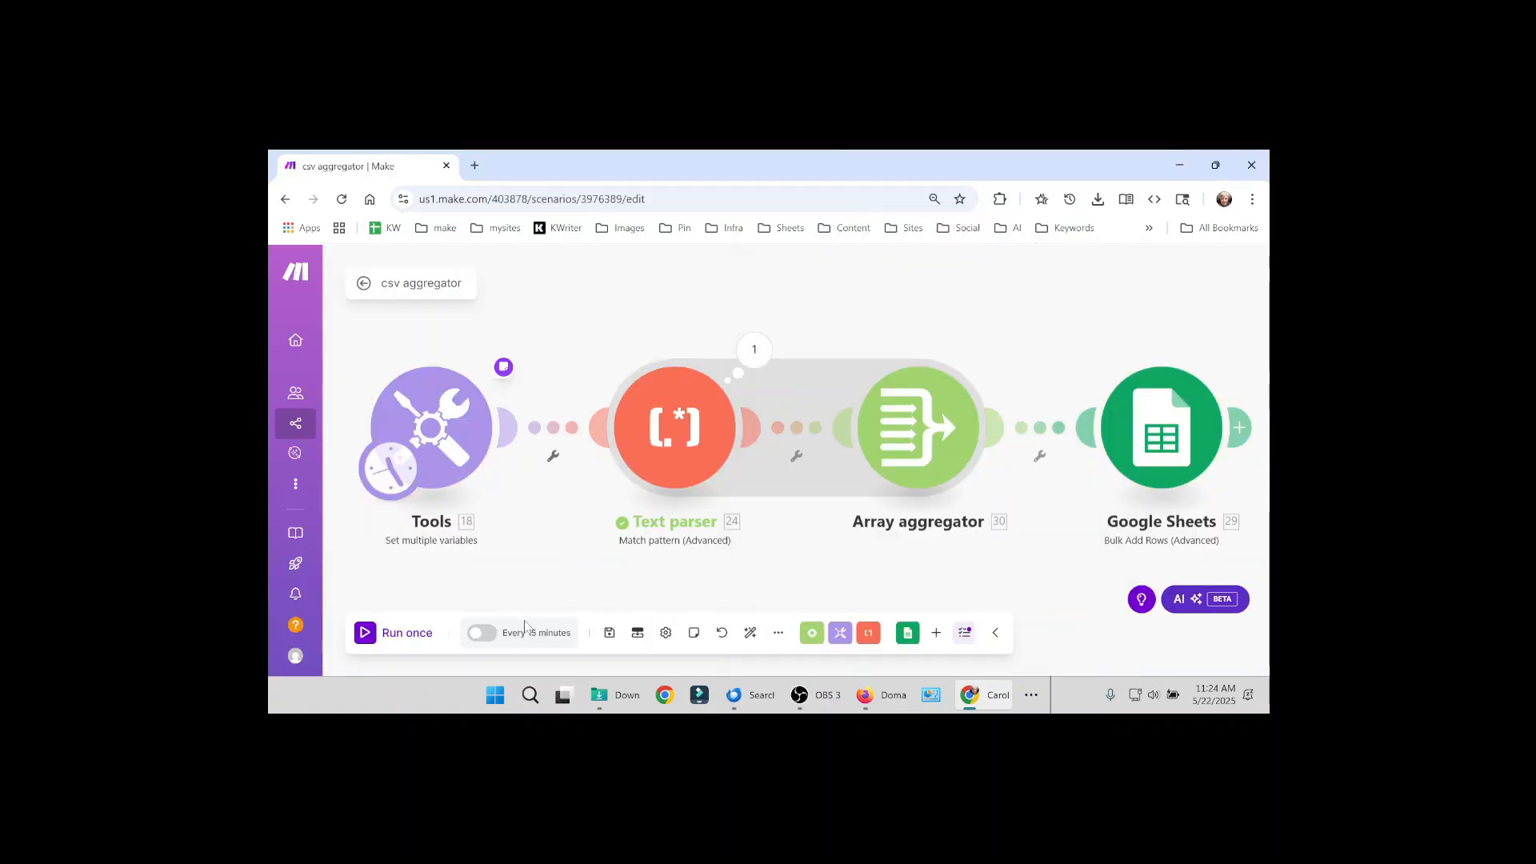
pyautogui.click(408, 636)
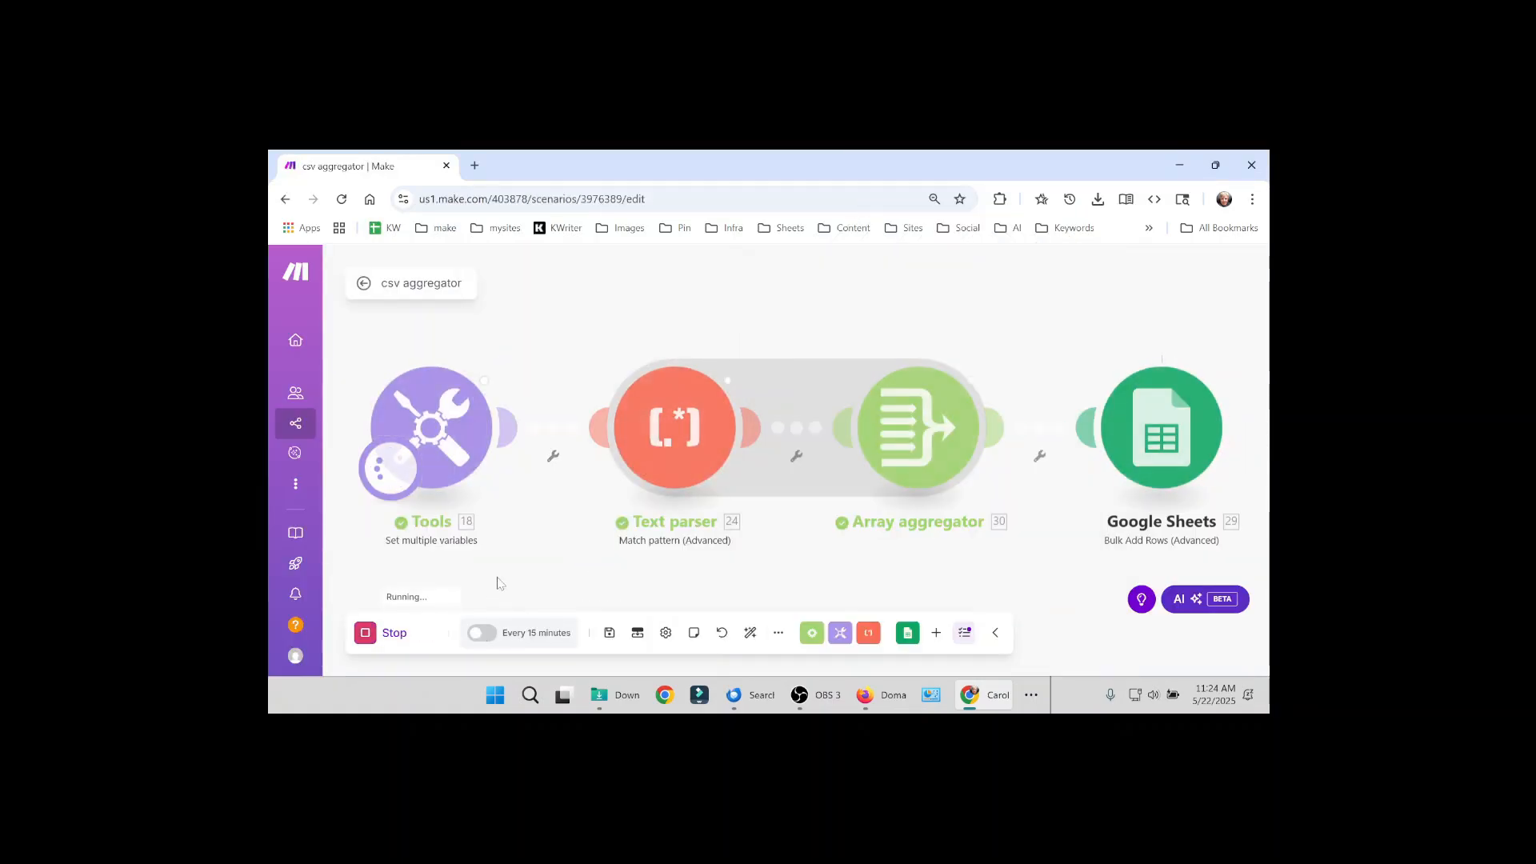
pyautogui.hotkey('alt', 'Tab')
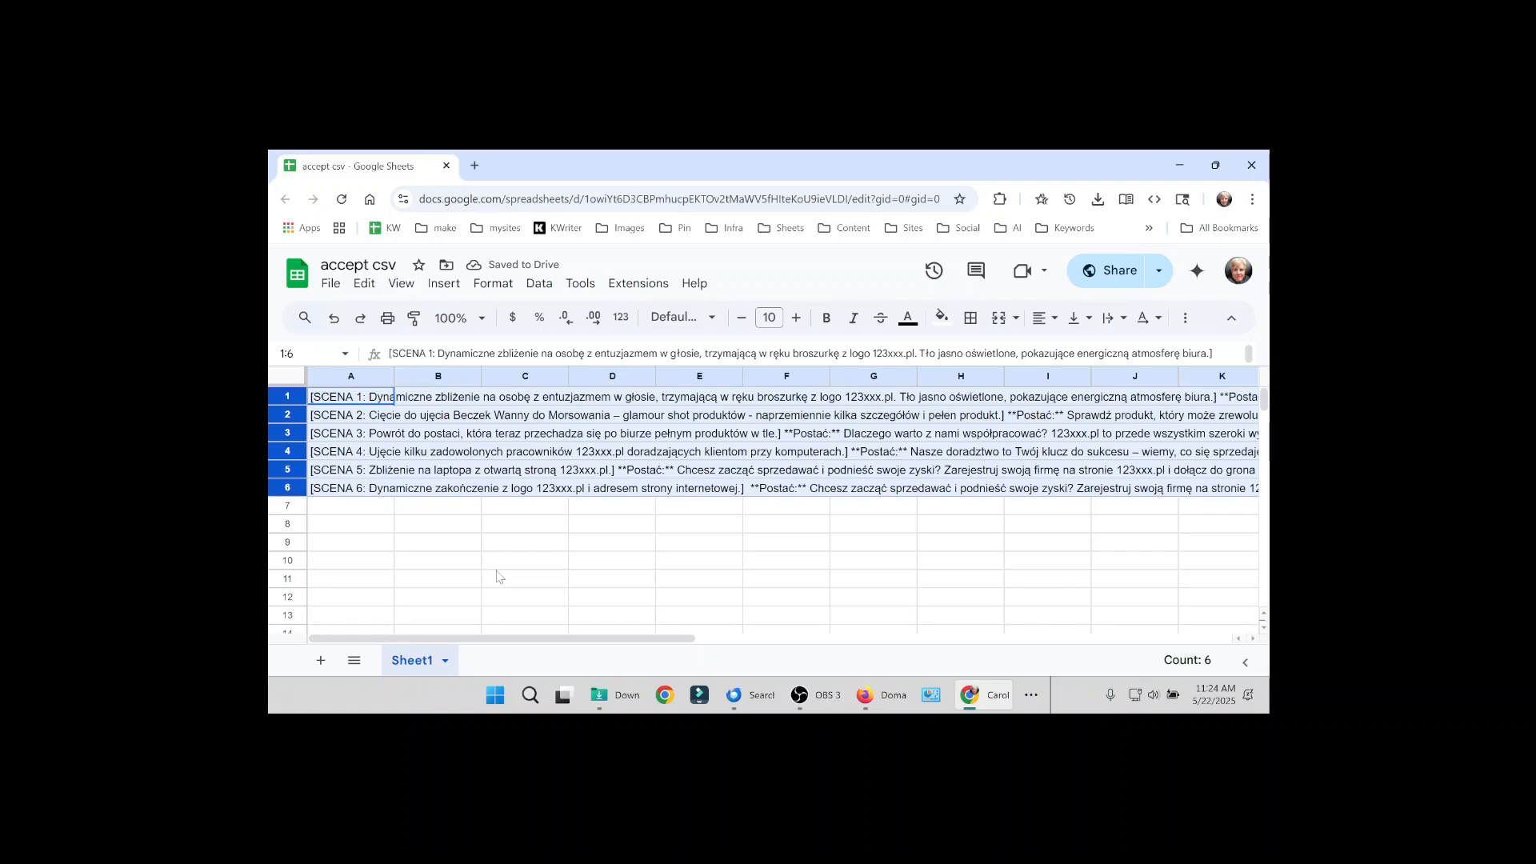
pyautogui.click(331, 405)
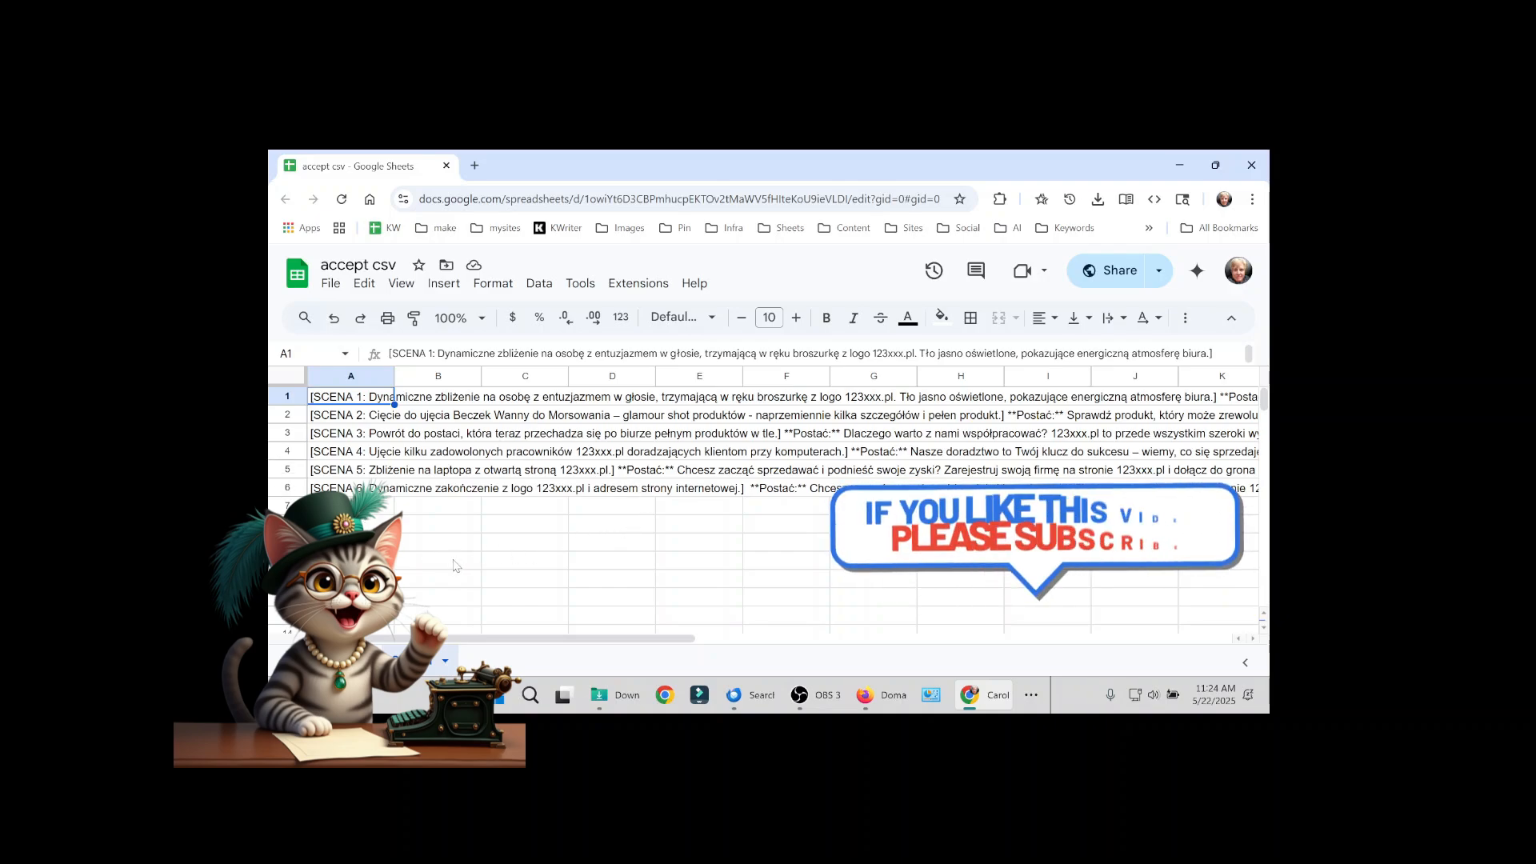
# Step: Switch to regex101 to view the regular expression and its scene matches again
pyautogui.hotkey('alt', 'Tab')
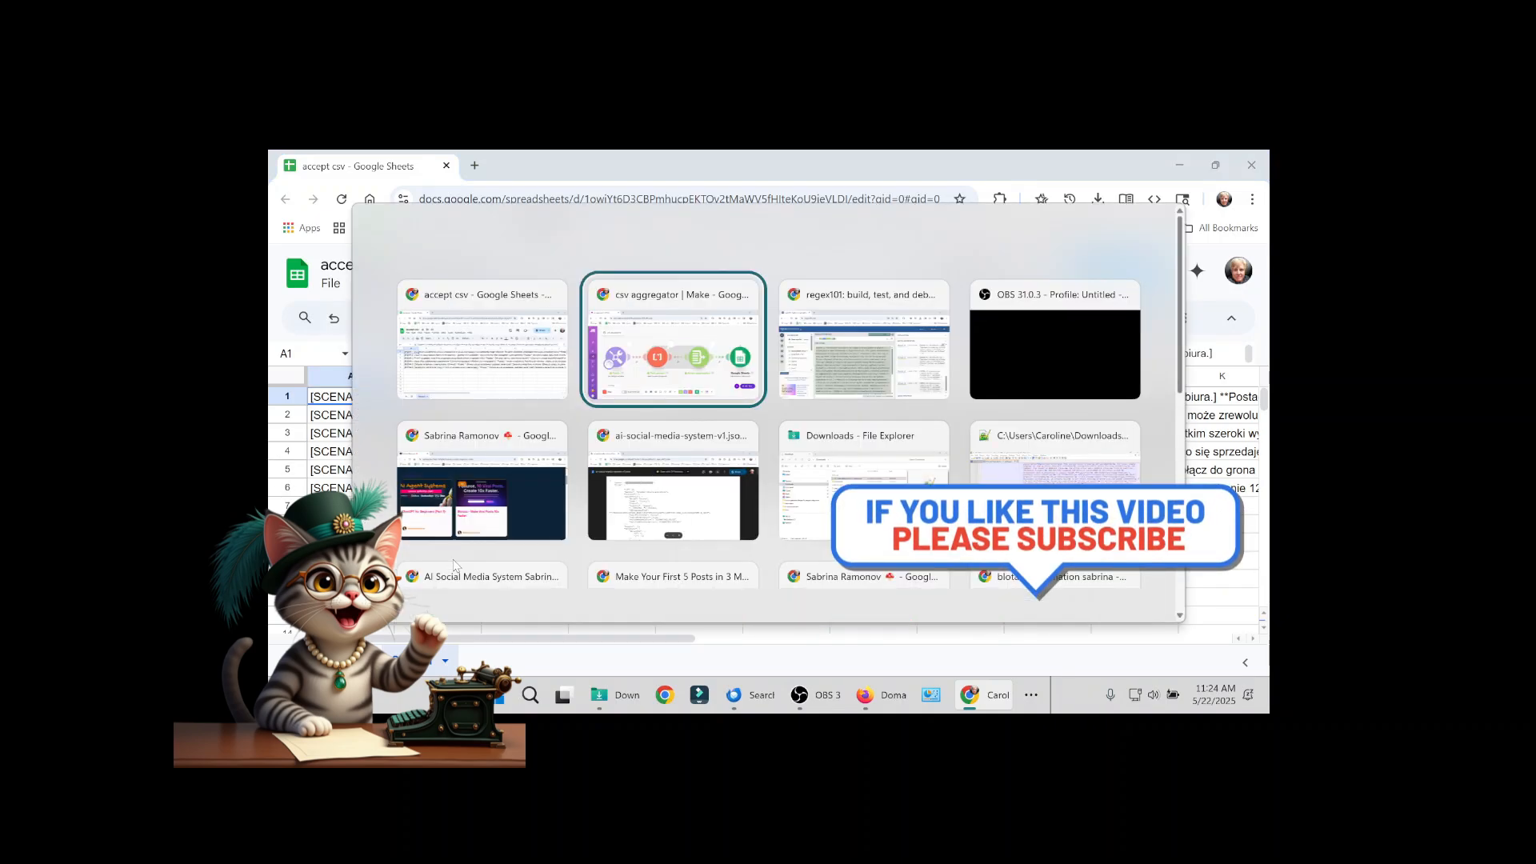
pyautogui.hotkey('alt', 'Tab')
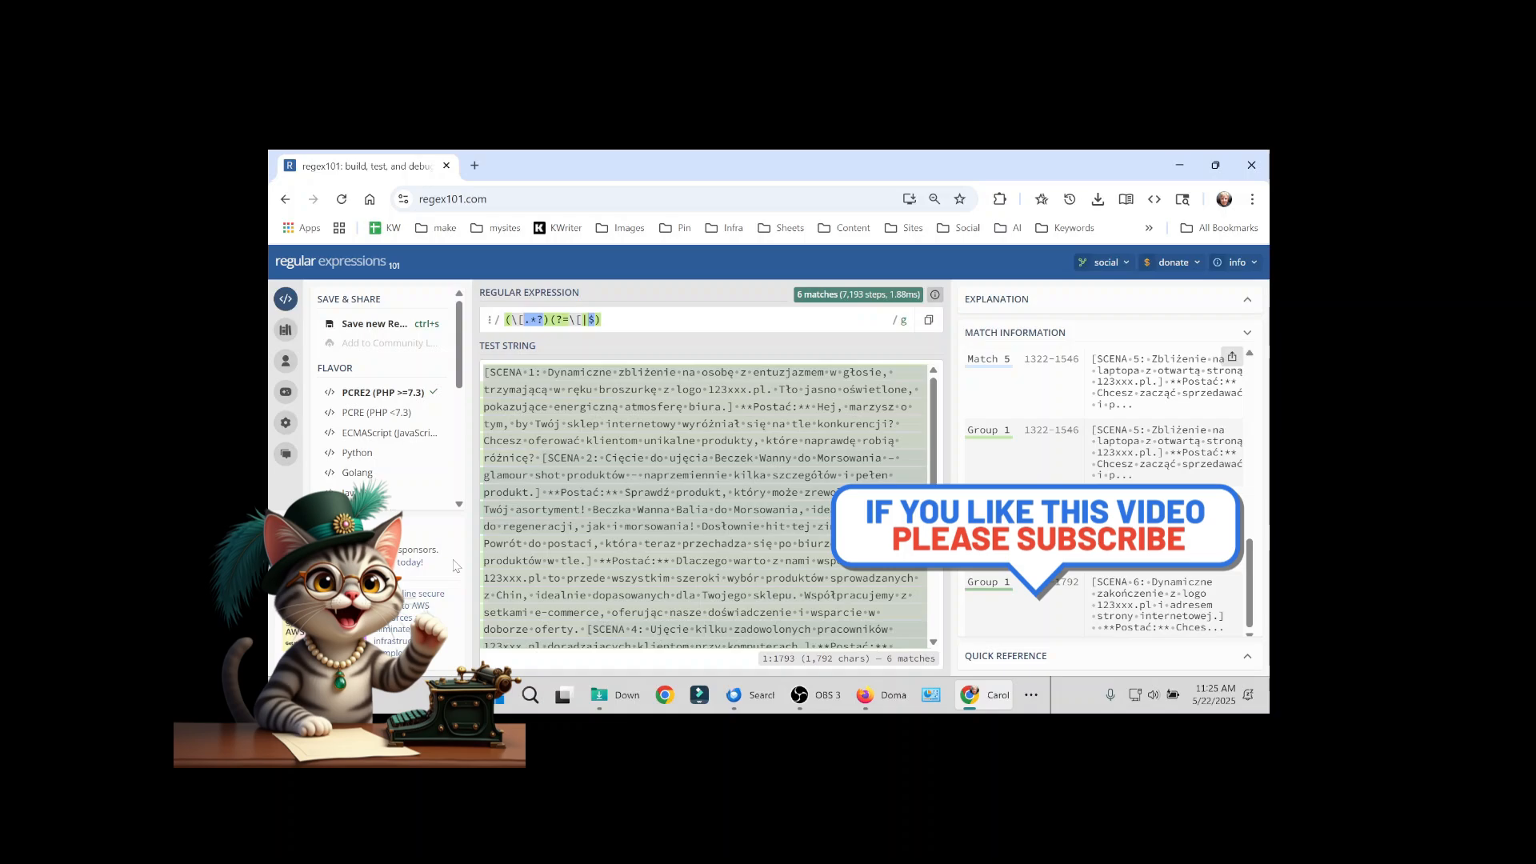